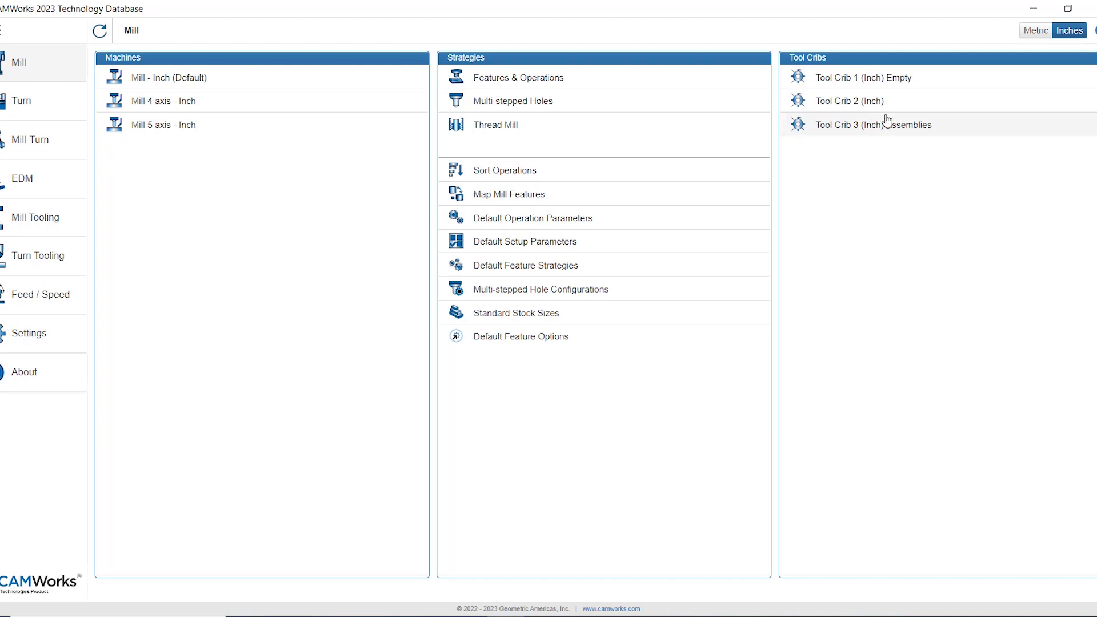
Glance at empty Tool Crib 1, then check Tool Crib 2's station 2 end mill: Tool ID 61, Holder 5.
left_click(895, 78)
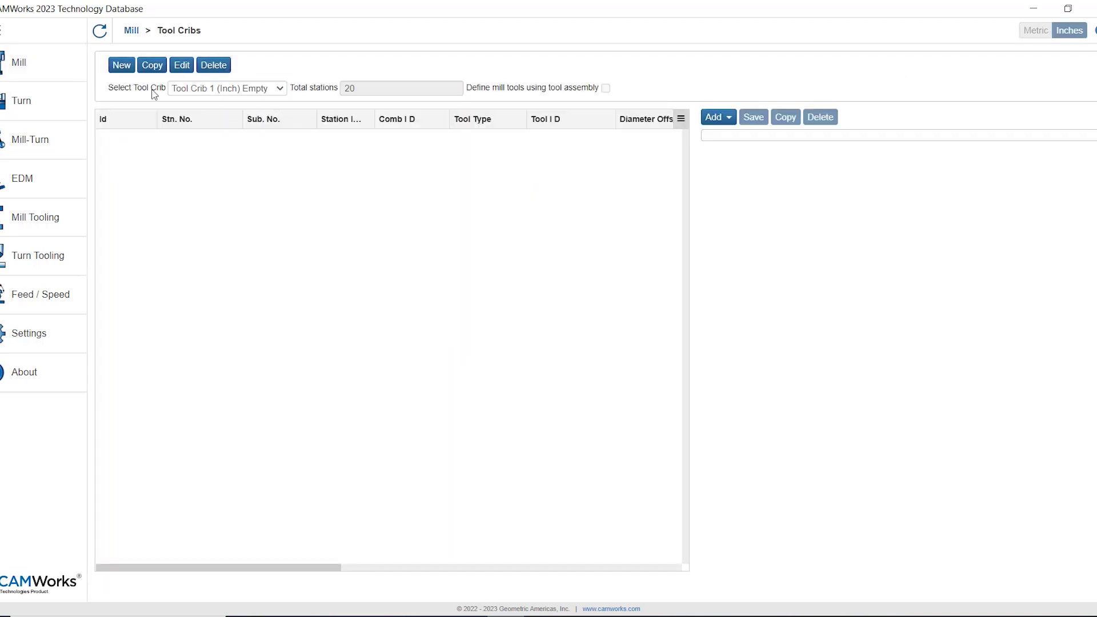
left_click(132, 31)
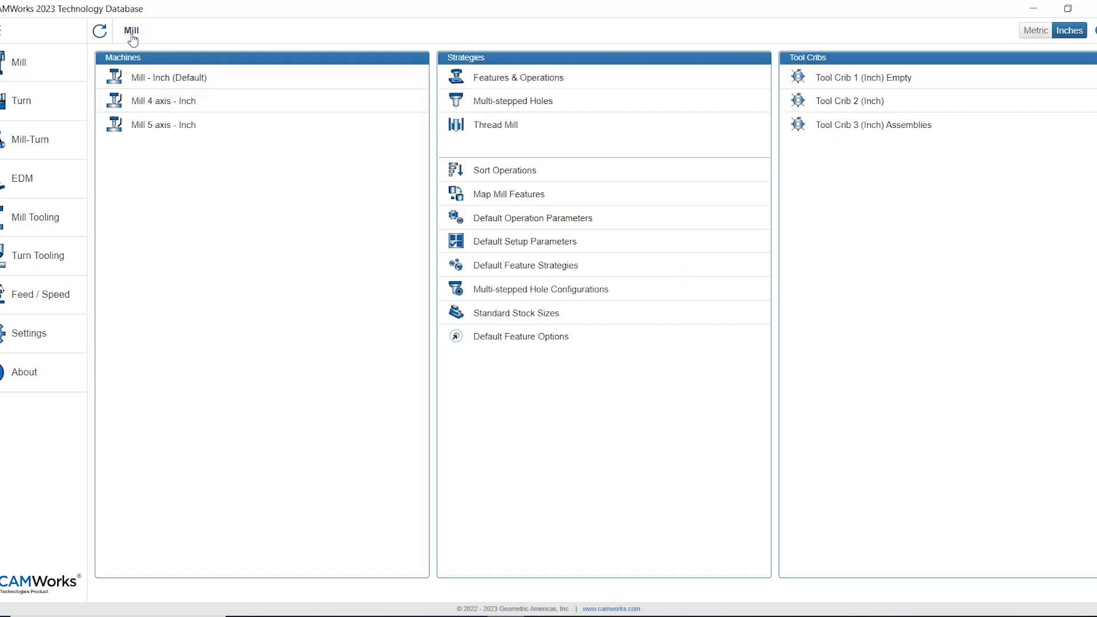
left_click(897, 105)
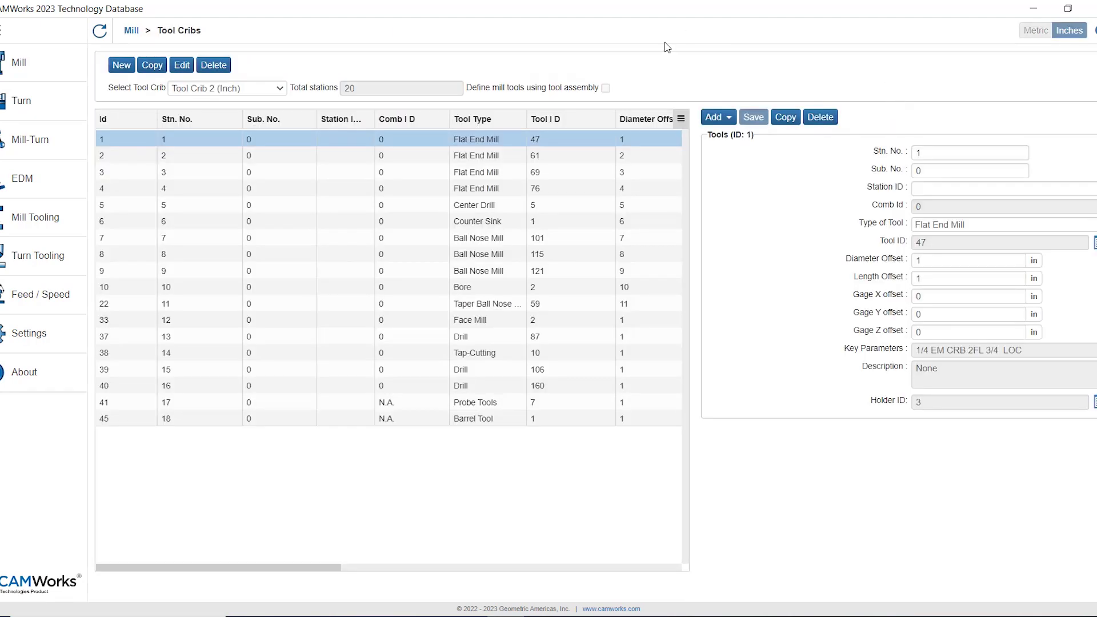
left_click(111, 158)
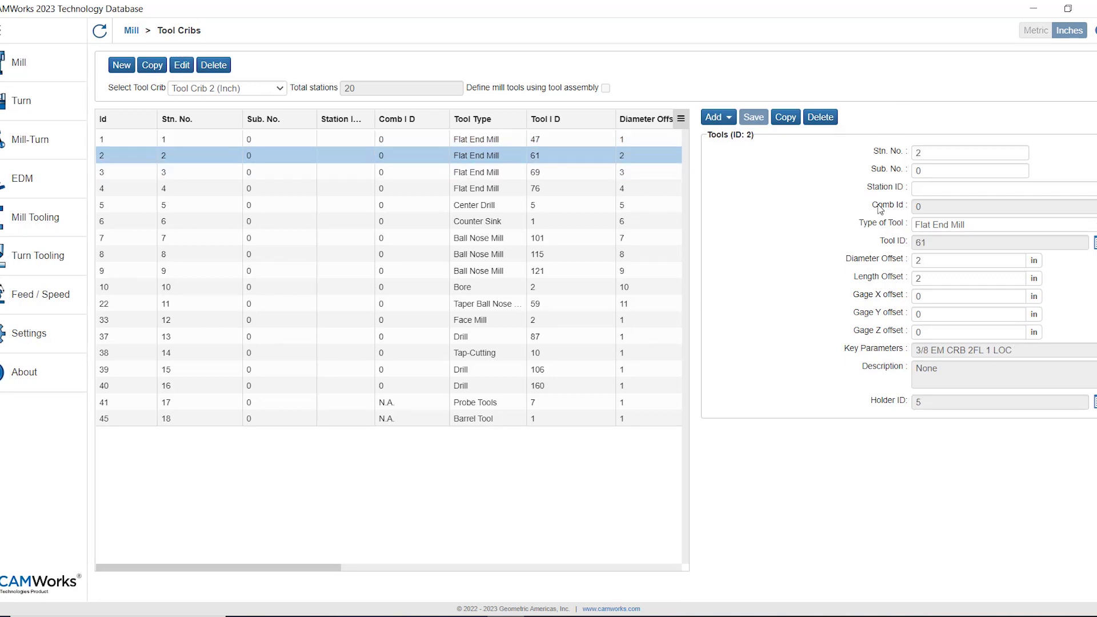
double_click(928, 243)
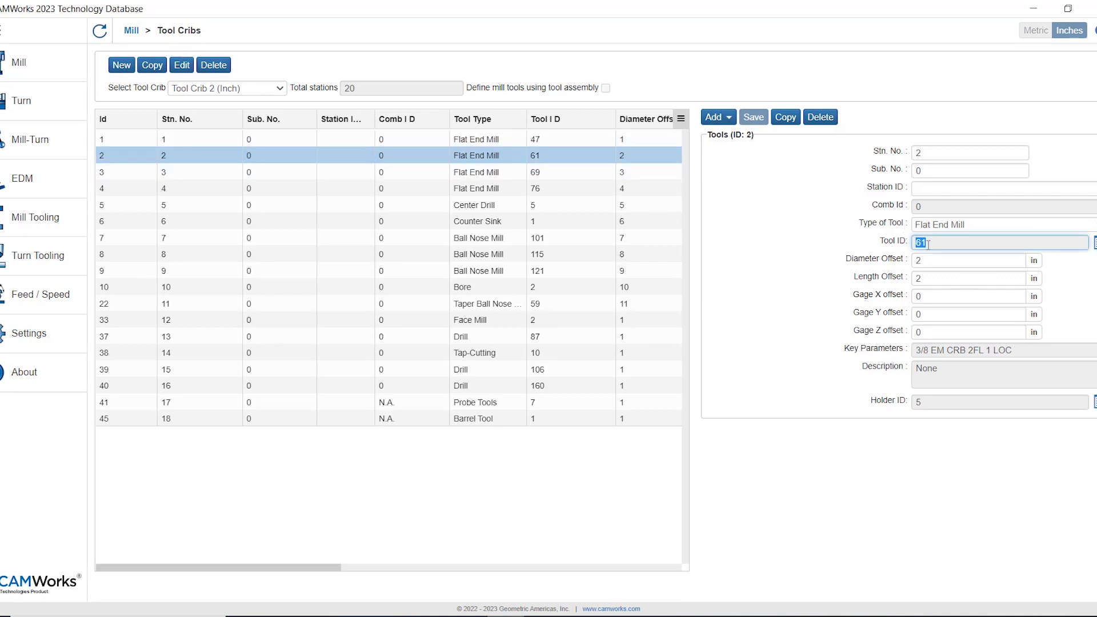
double_click(925, 402)
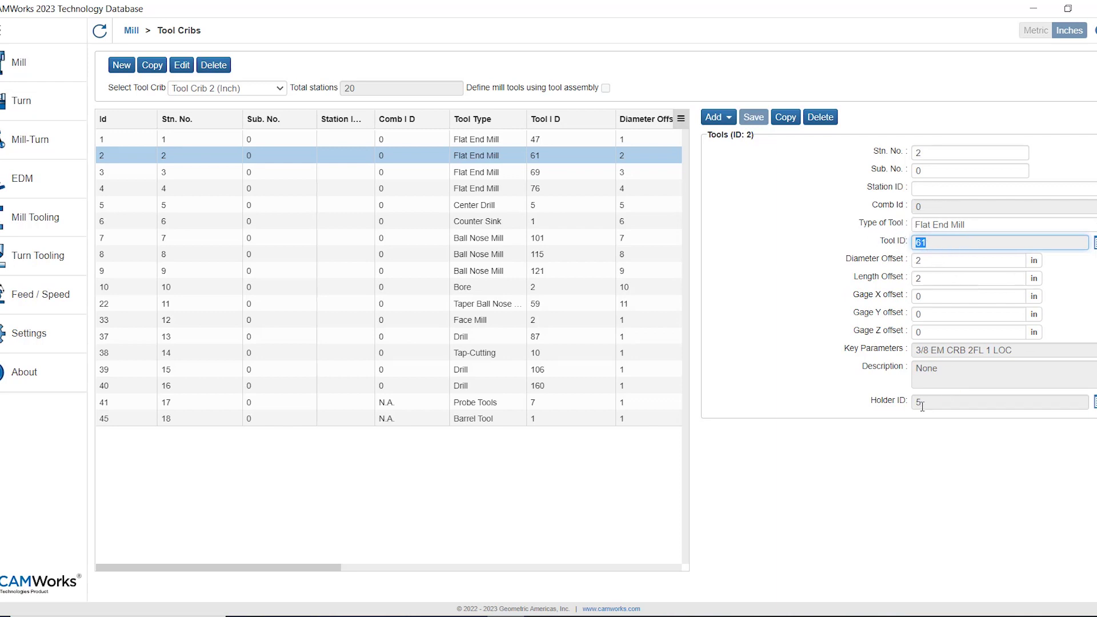
left_click(899, 436)
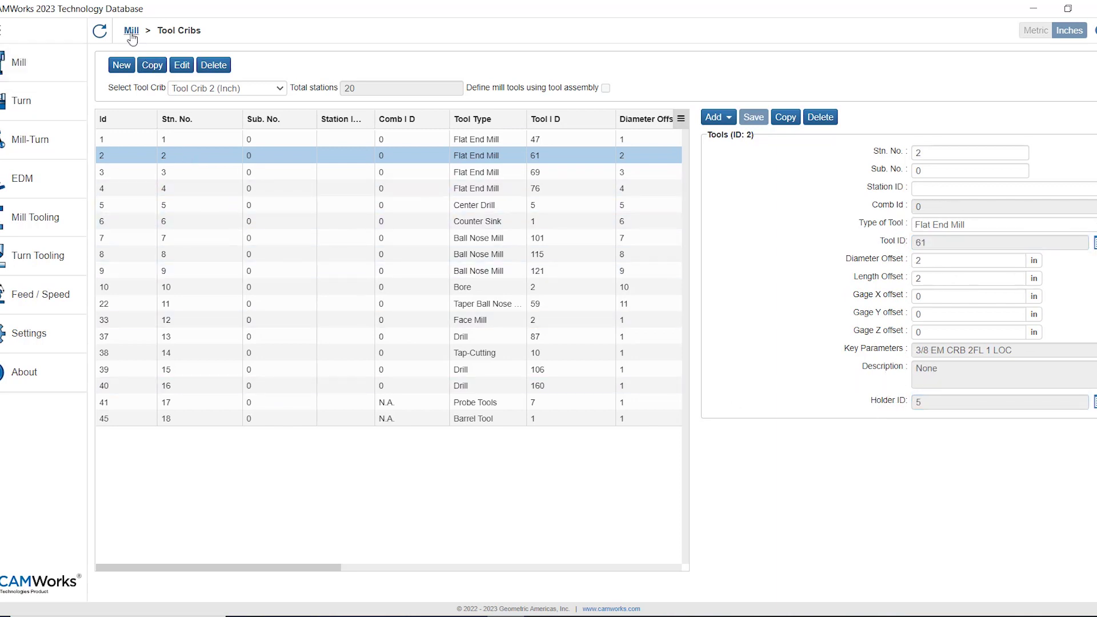
Return to the Mill overview and open Tool Crib 3 (Inch) Assemblies.
left_click(131, 30)
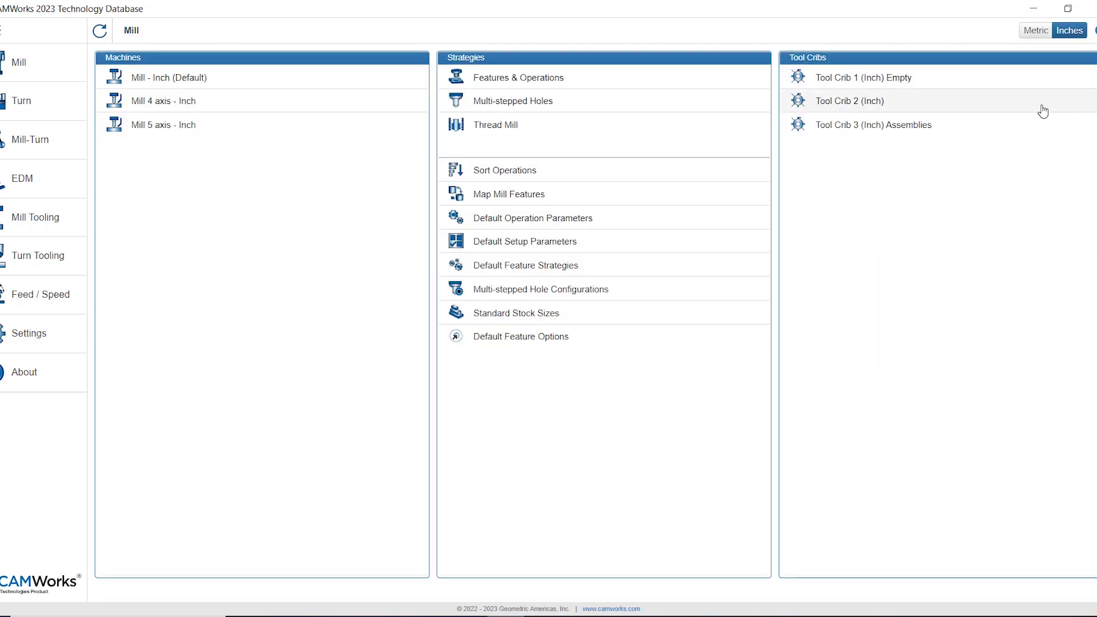
left_click(903, 131)
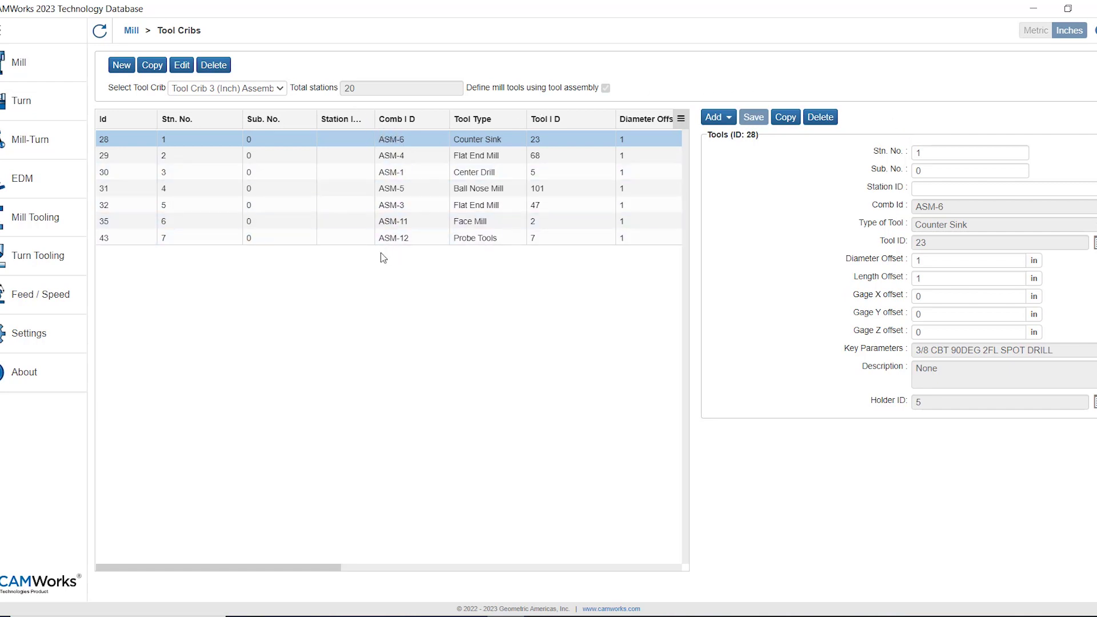
Open the Mill Tooling assembly list and review ASM-17 (protrusion 1.181) and ASM-16.
left_click(44, 234)
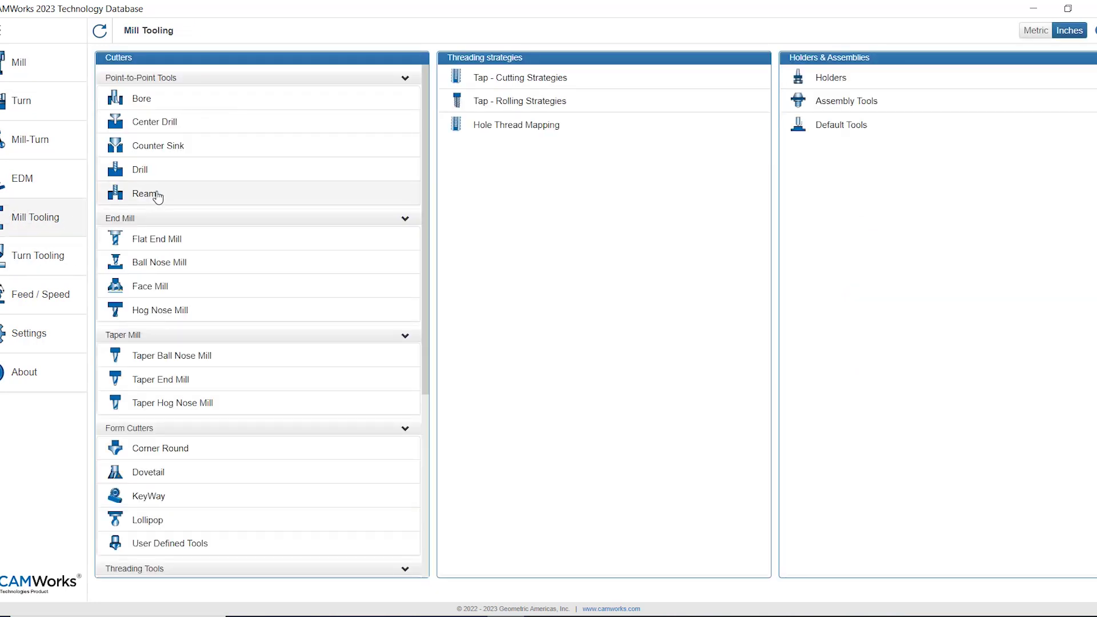
left_click(857, 106)
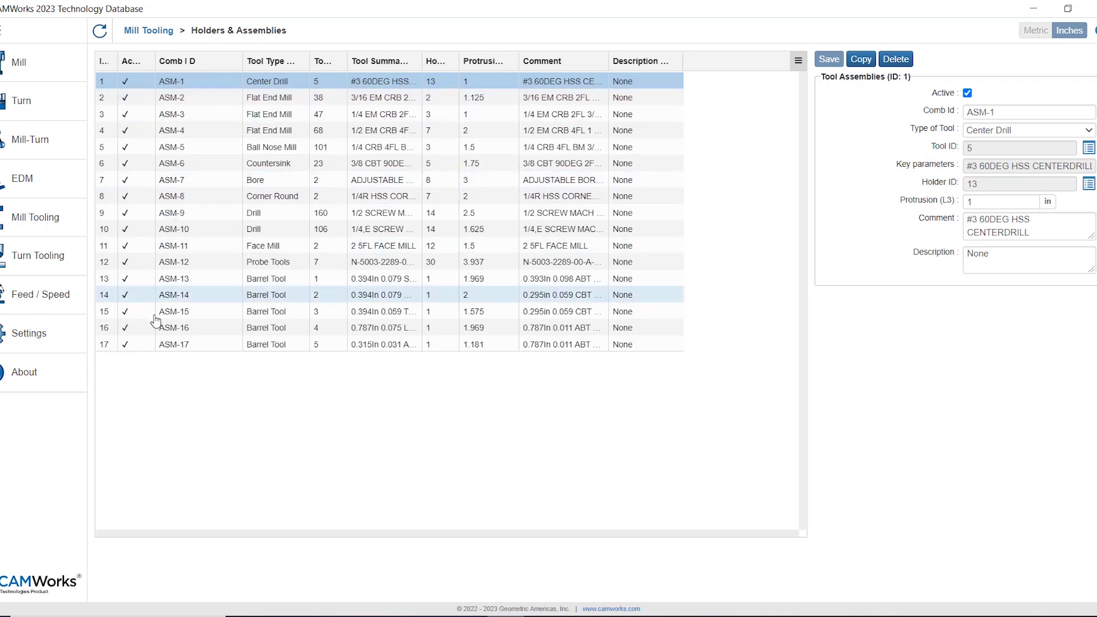
left_click(170, 344)
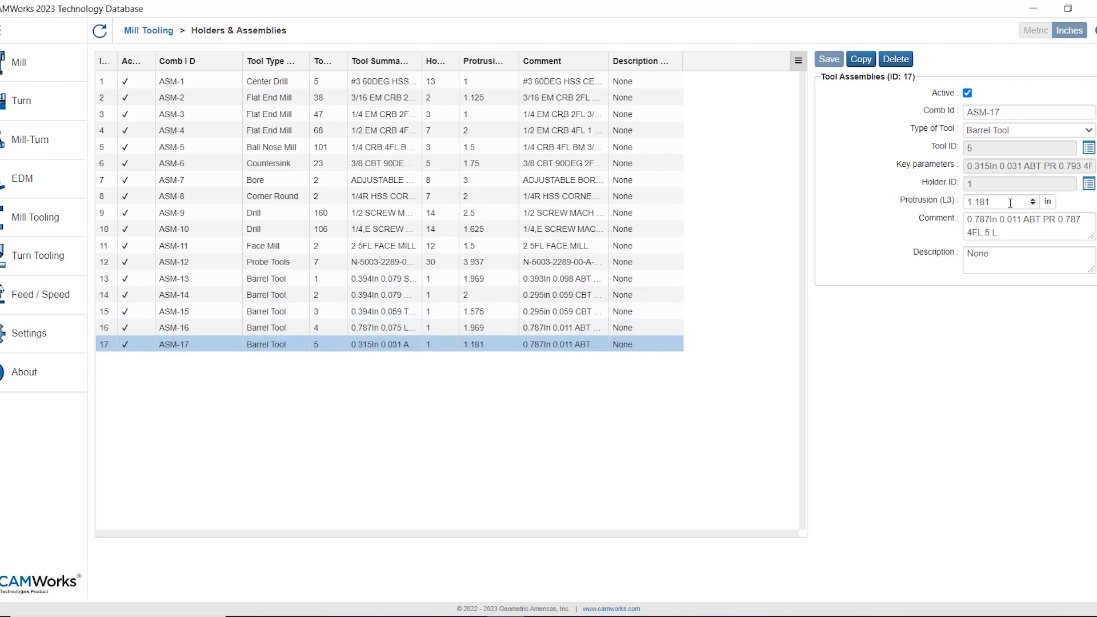
double_click(993, 200)
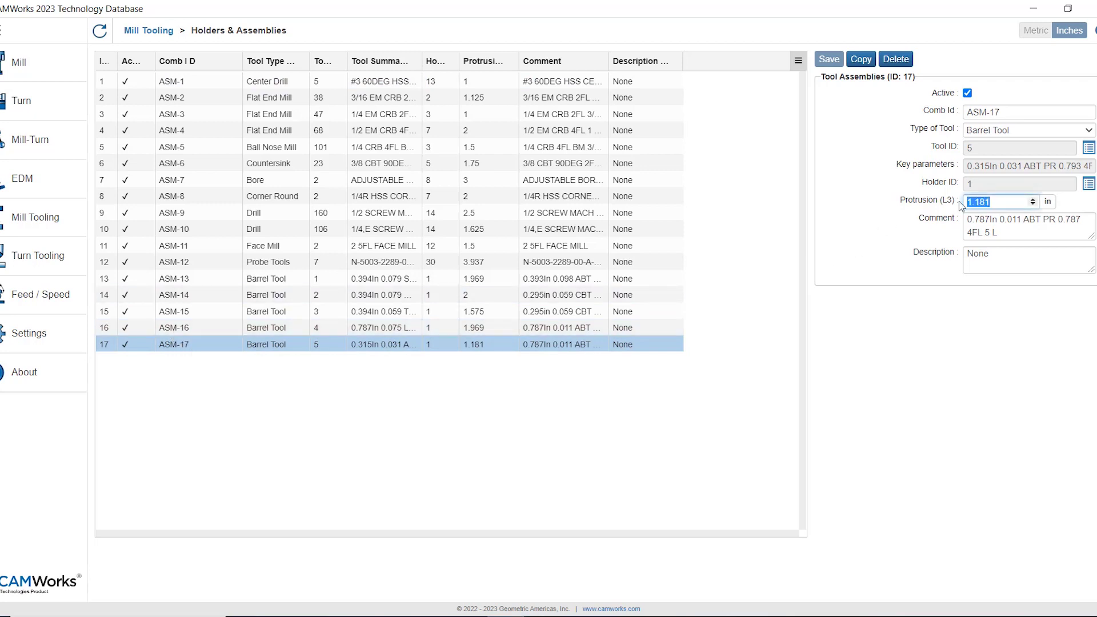
left_click(403, 328)
Reopen Tool Crib 1 (Inch) Empty, note its New, Copy and Edit buttons, and open Edit.
left_click(24, 65)
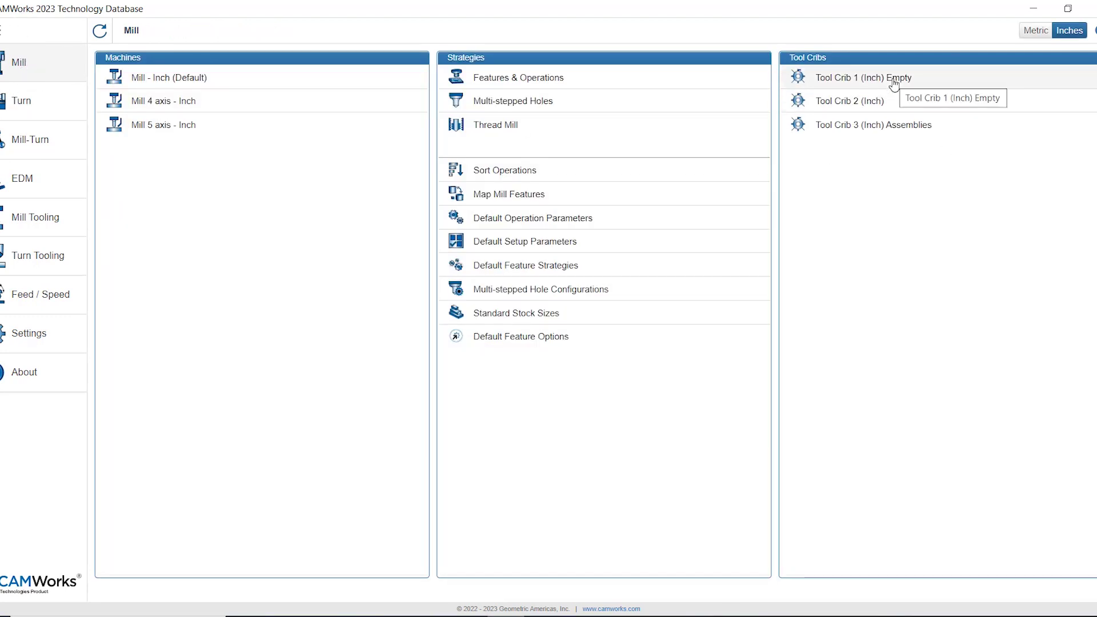
left_click(894, 85)
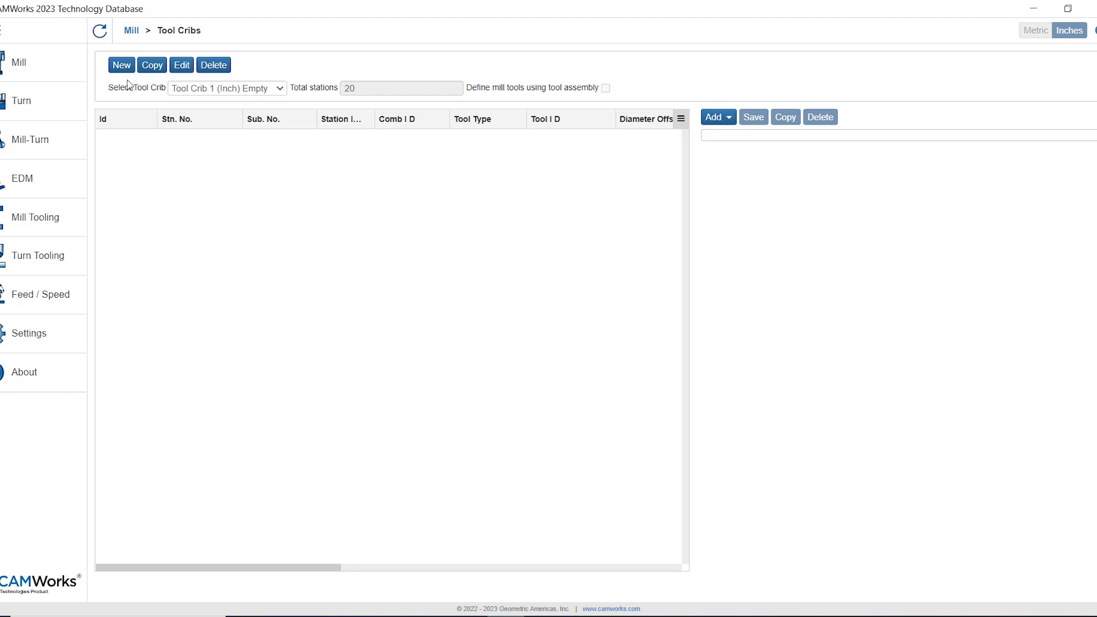
left_click(127, 78)
left_click(160, 70)
left_click(181, 66)
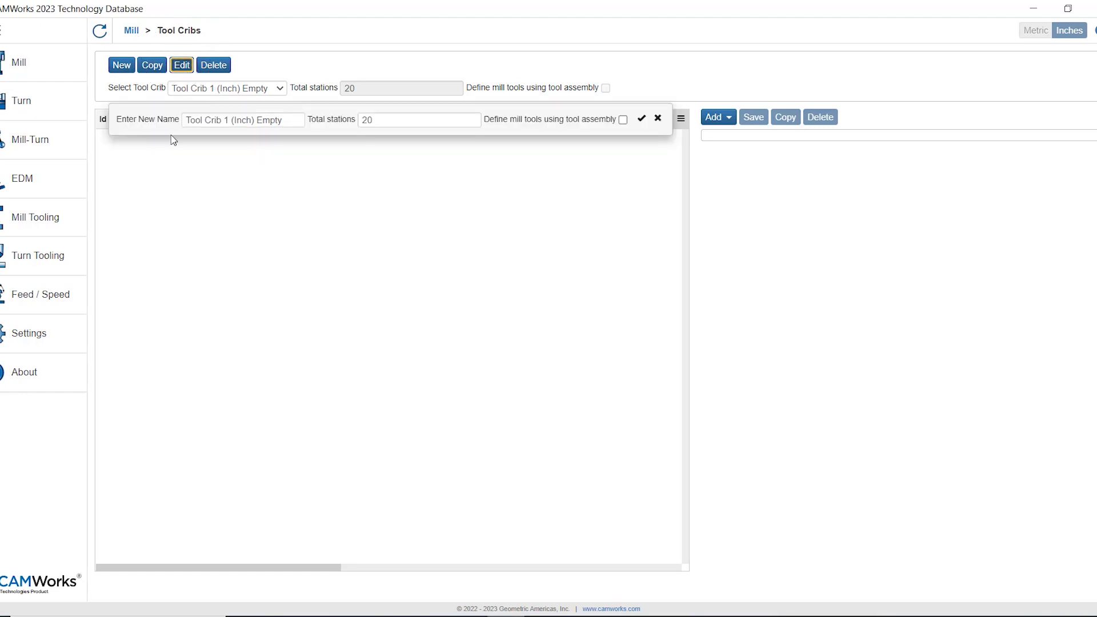
Review the crib name and its 20 total stations, then cancel the edit unchanged.
left_click_drag(289, 118, 166, 122)
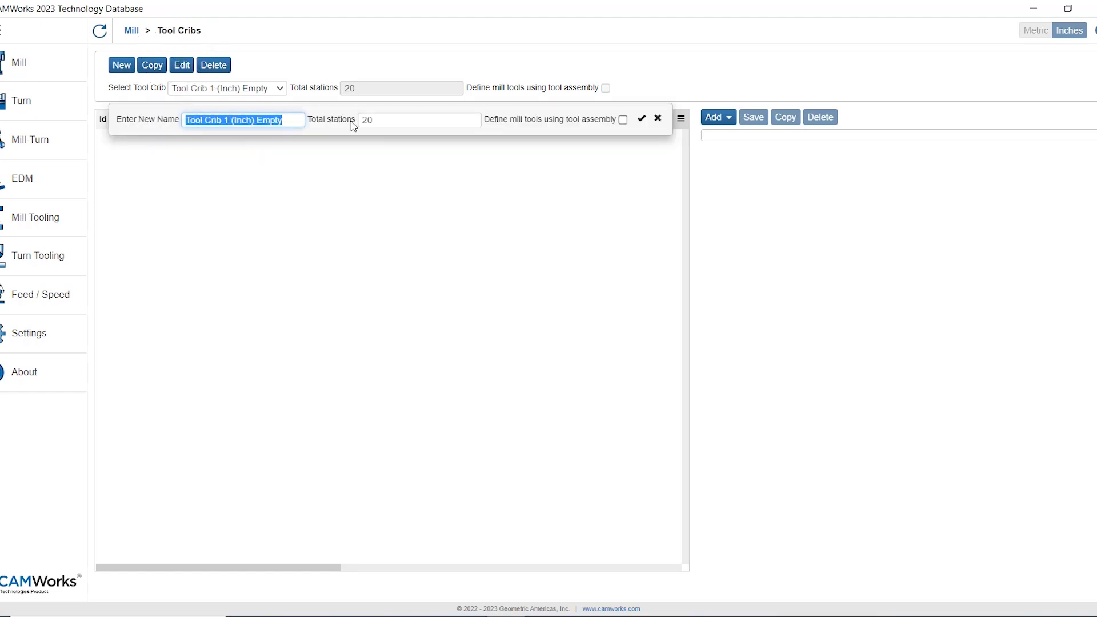
left_click_drag(386, 121, 350, 121)
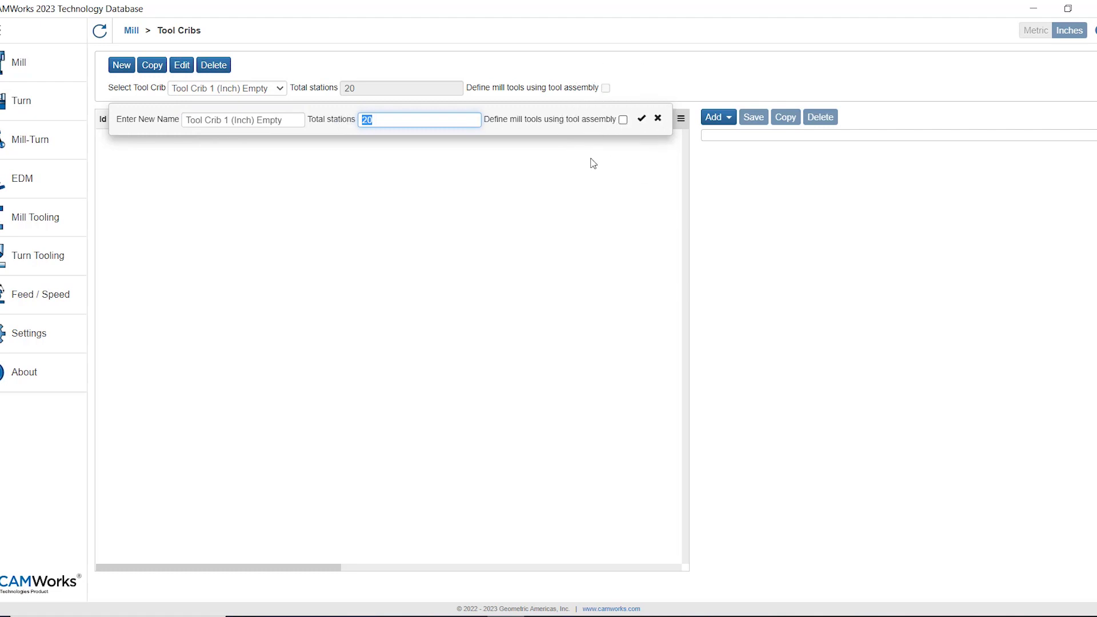
left_click(514, 187)
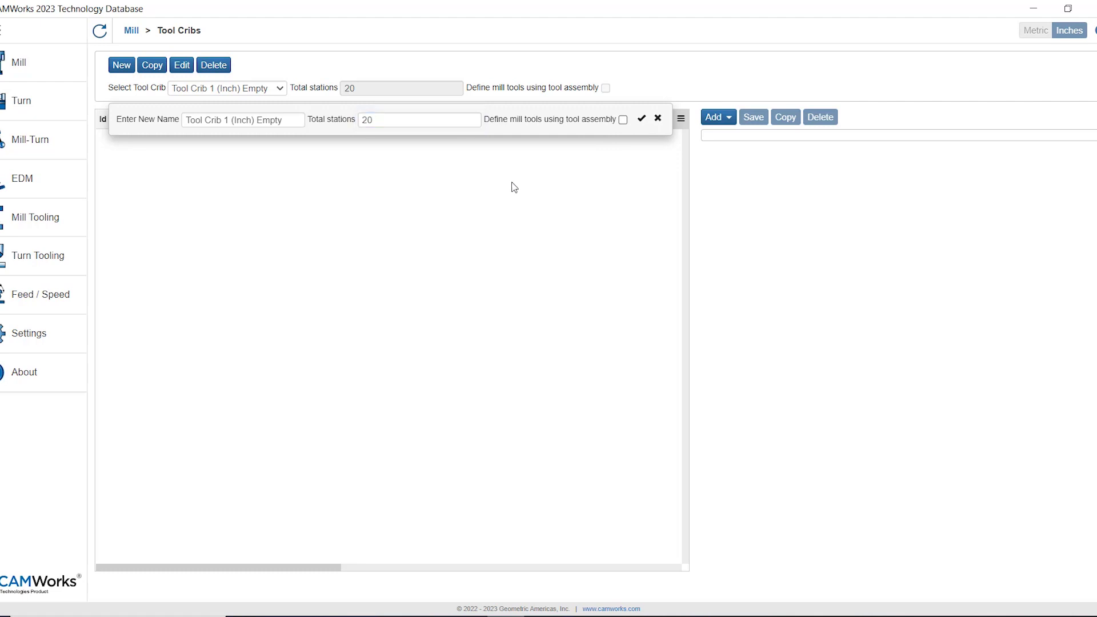
left_click(658, 119)
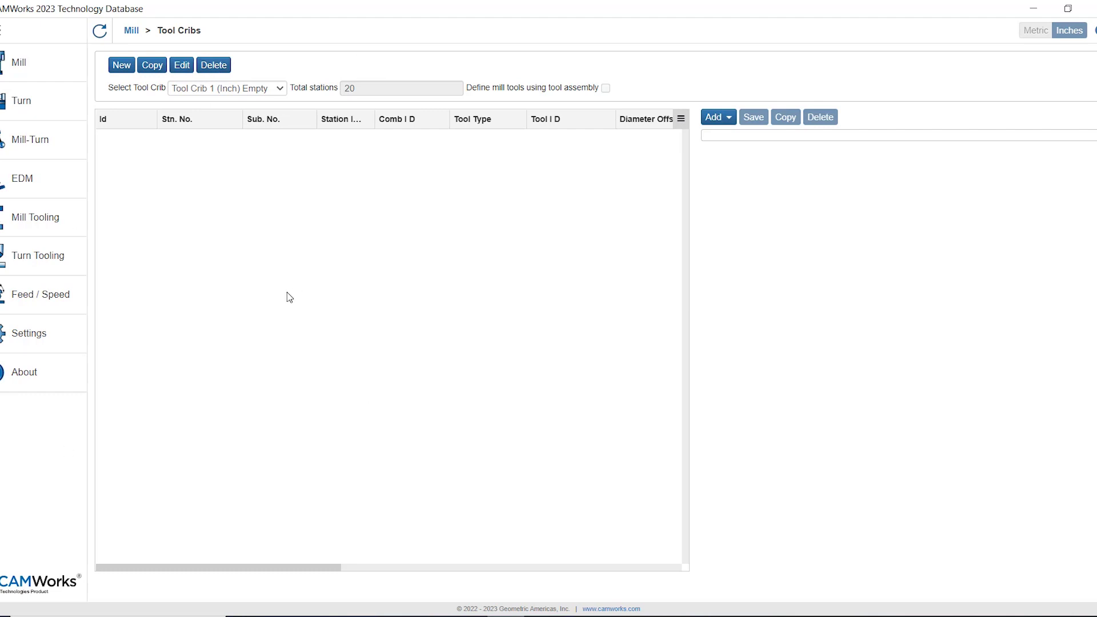
Choose Add > Flat End Mill to list library flat end mills in Select Tool.
left_click(729, 118)
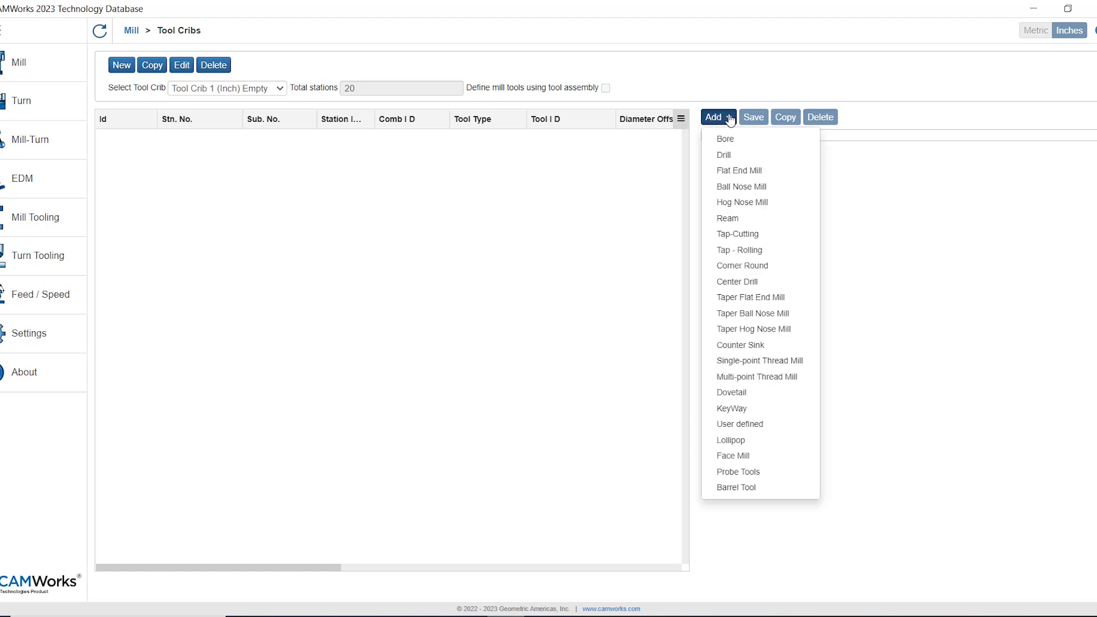
left_click(737, 174)
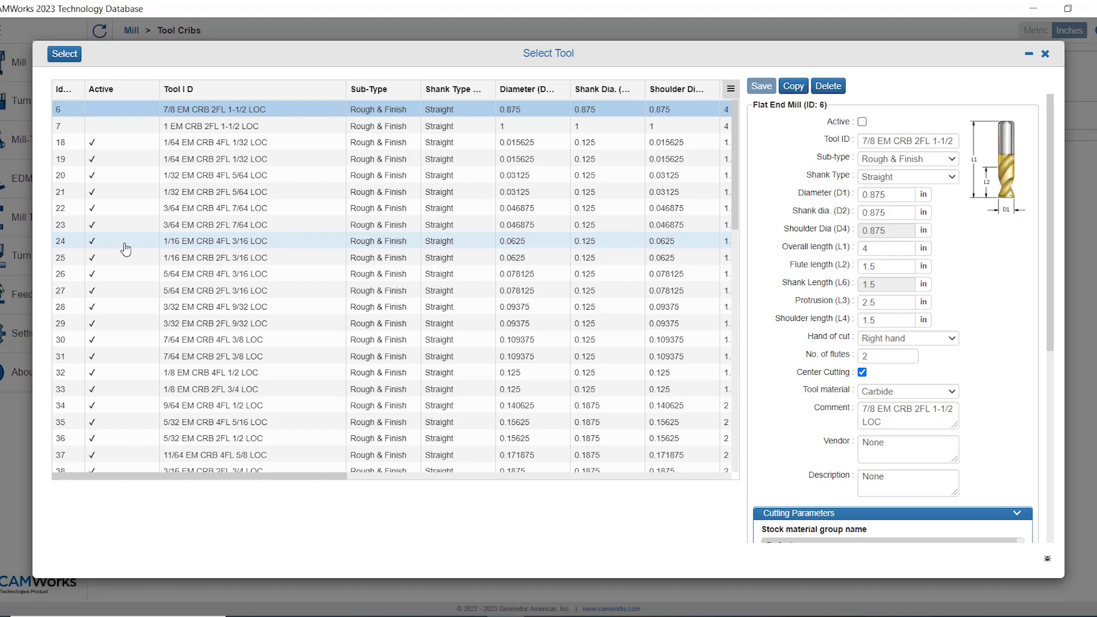
Duplicate the 1/16 EM CRB 4FL 3/16 LOC end mill and select the new copy, tool 209.
left_click(125, 249)
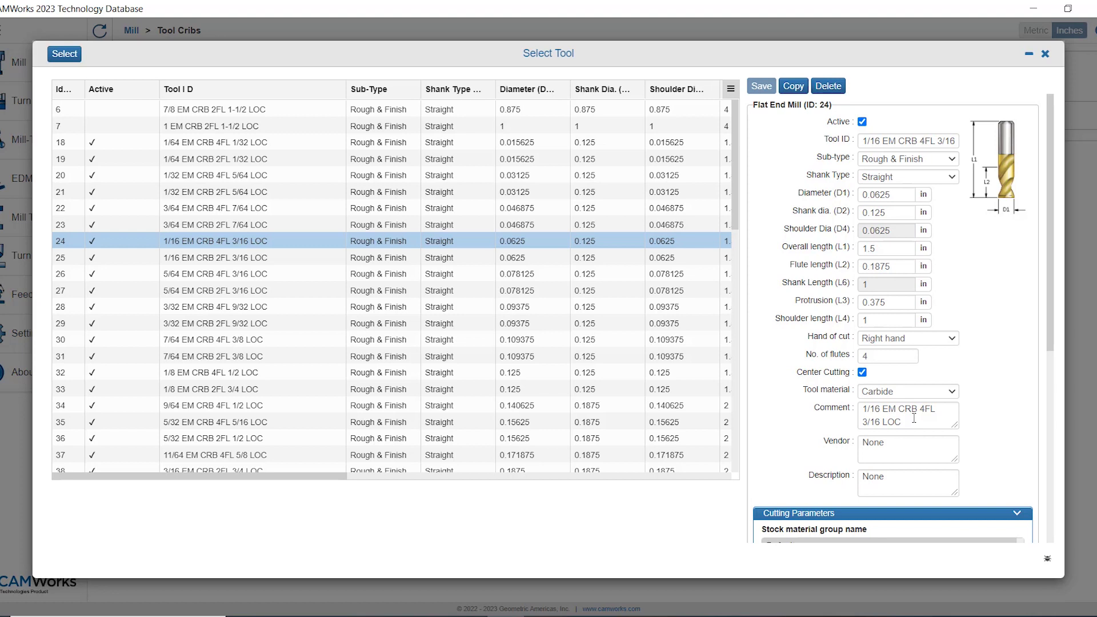
left_click(66, 59)
left_click(191, 244)
left_click(797, 91)
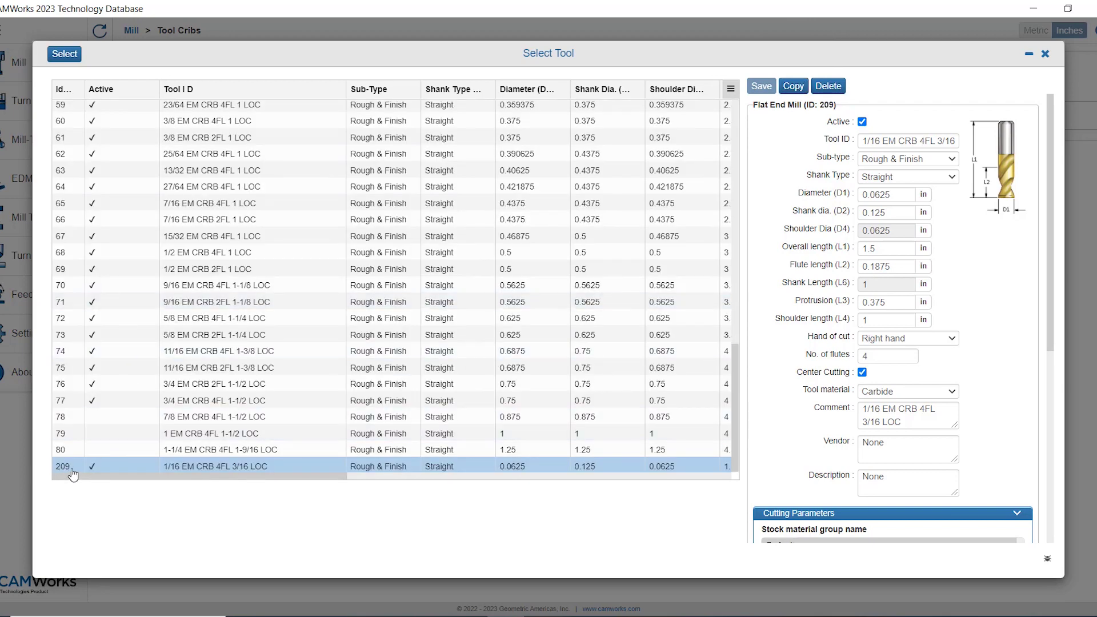
left_click(67, 468)
Add tool 209 to the crib, save it in station 1, and check its Holder ID.
left_click(64, 54)
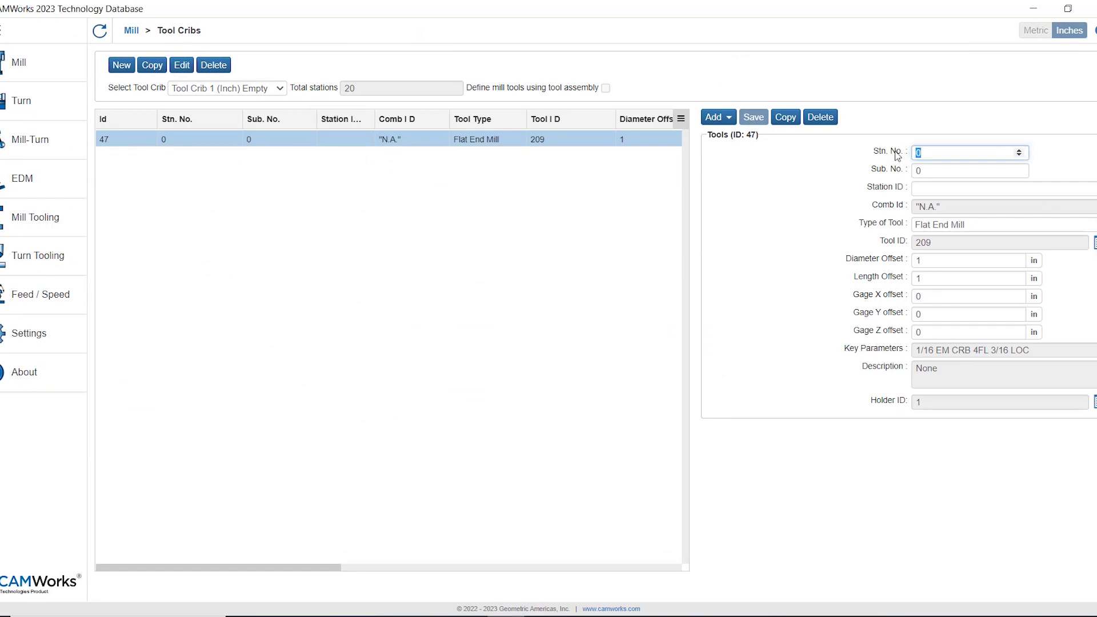
double_click(945, 149)
type("1")
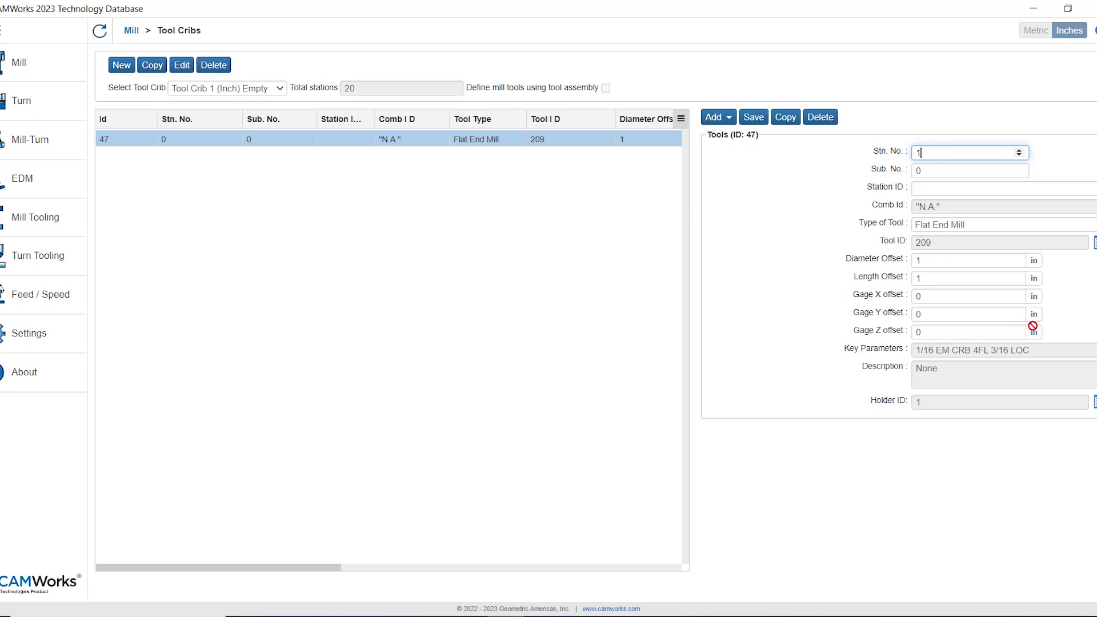
left_click(753, 118)
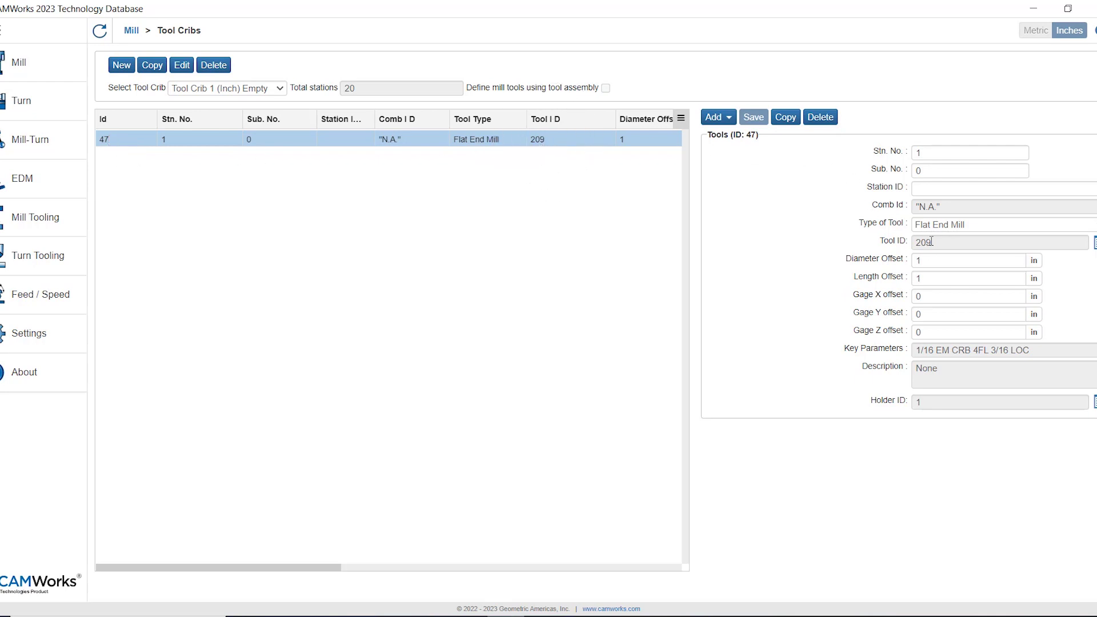
left_click(921, 403)
left_click(1094, 403)
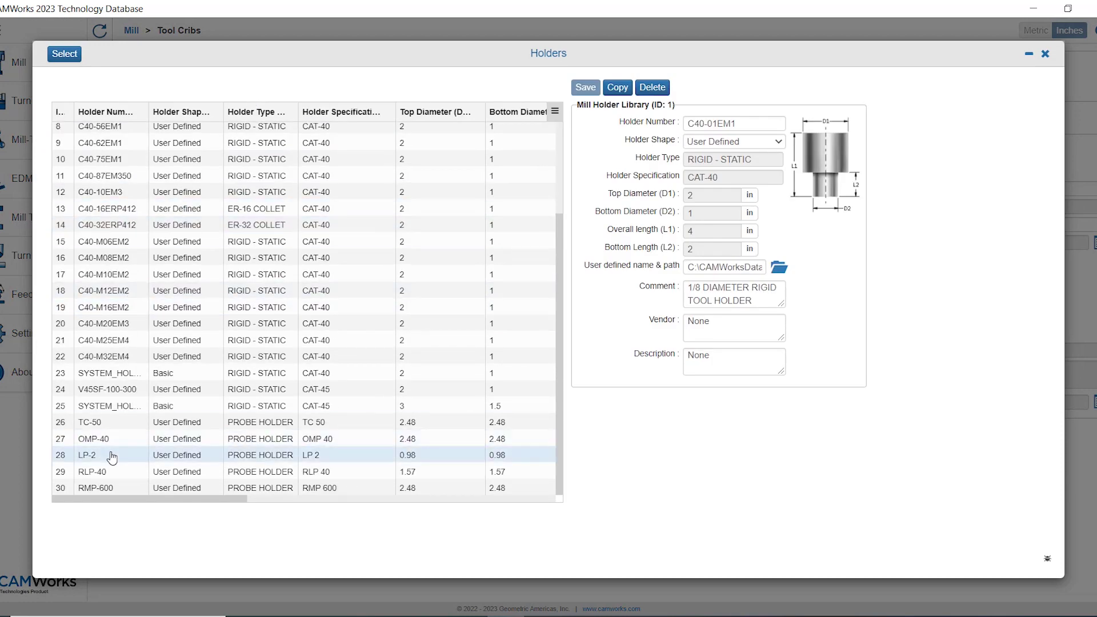
scroll(112, 451, "down", 1)
scroll(112, 454, "up", 1)
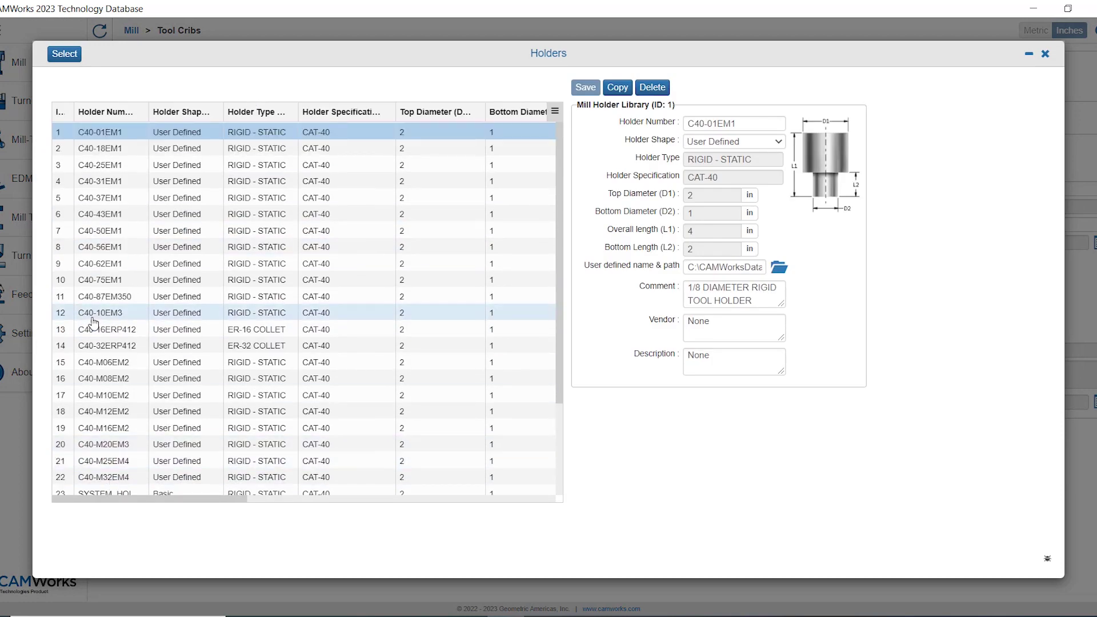
left_click(64, 64)
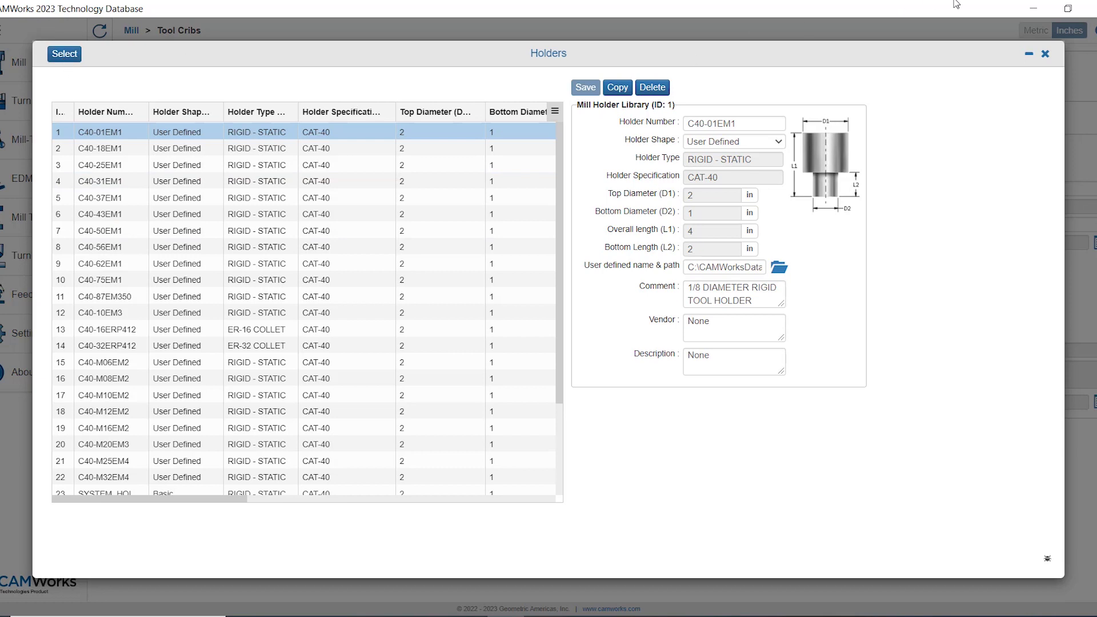
left_click(1045, 53)
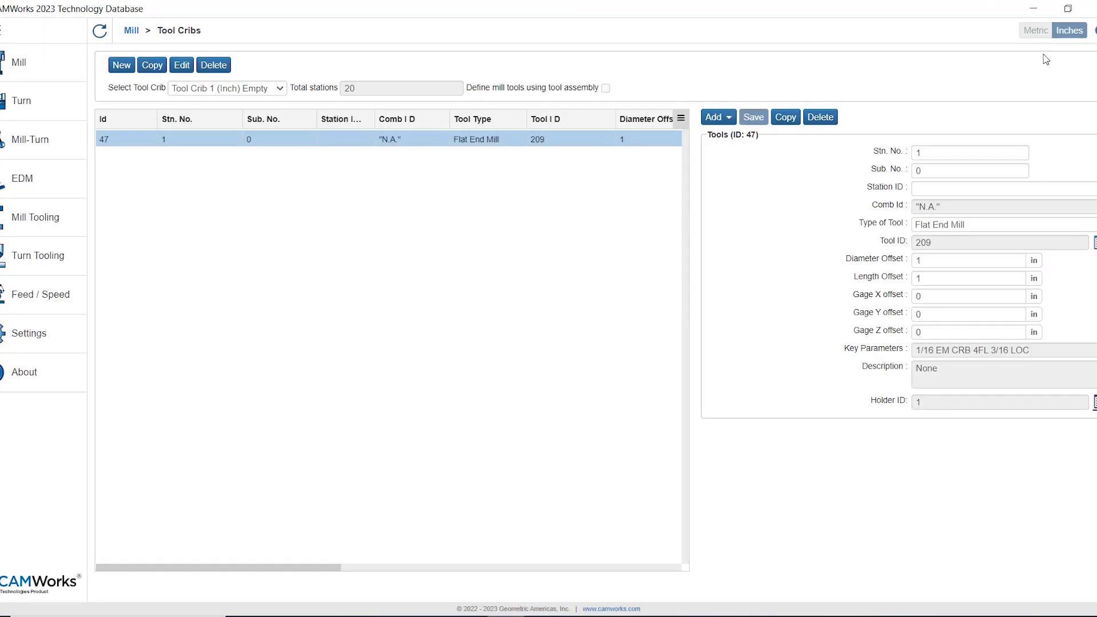
Add flat end mill 68 at station 2 and ball nose mill 102 at station 3.
left_click(108, 141)
left_click(729, 117)
left_click(722, 171)
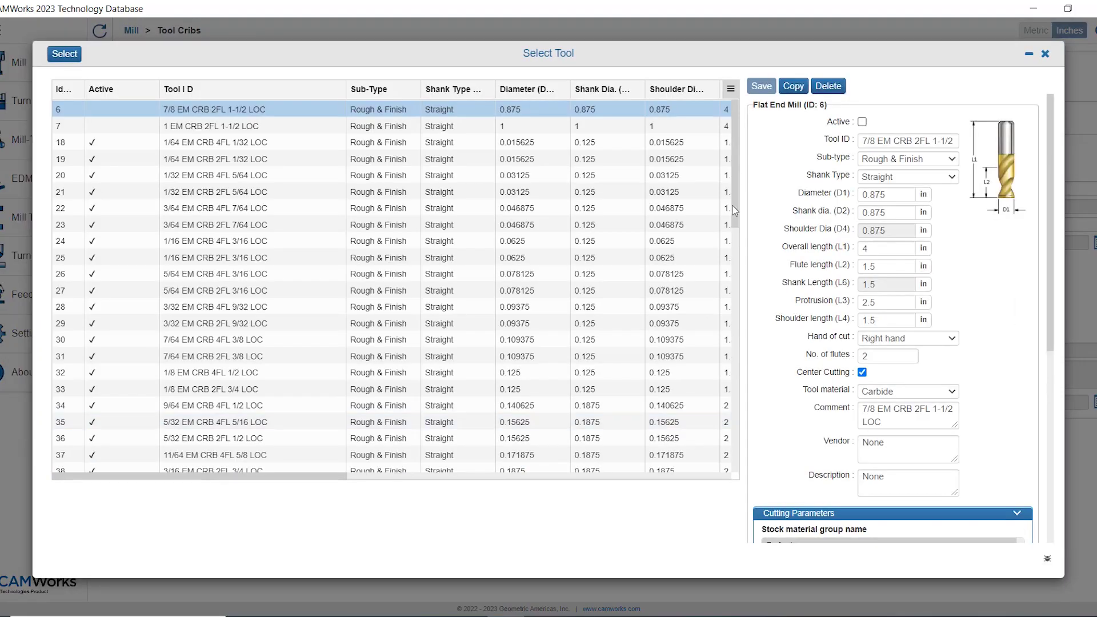
scroll(729, 295, "down", 10)
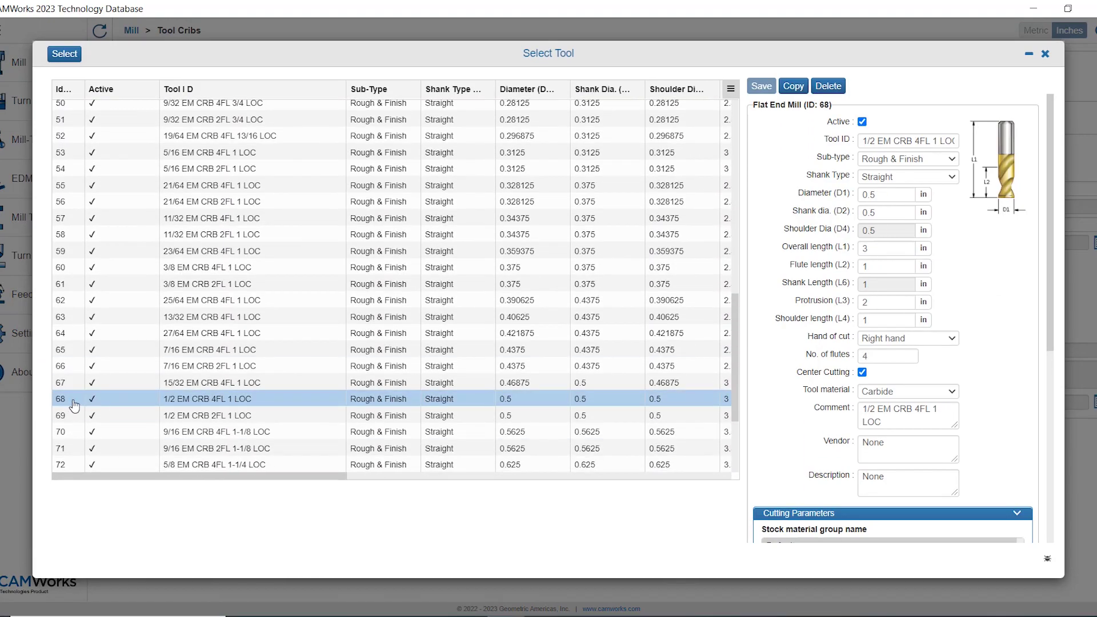
left_click(64, 53)
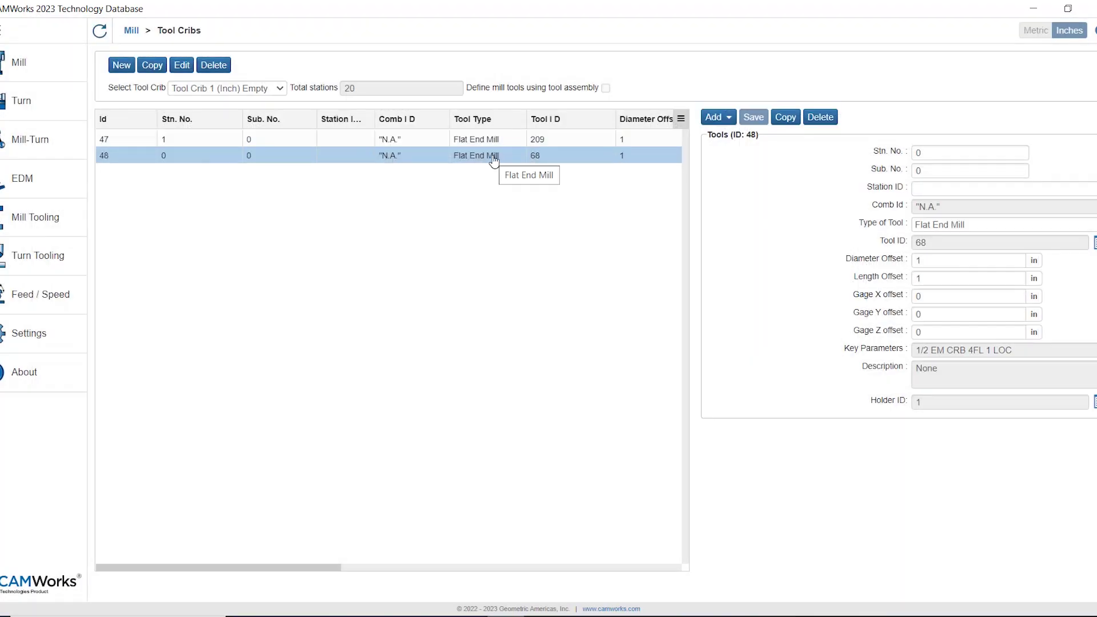
double_click(1018, 153)
type("2")
left_click(755, 118)
left_click(718, 117)
left_click(727, 187)
scroll(103, 275, "down", 3)
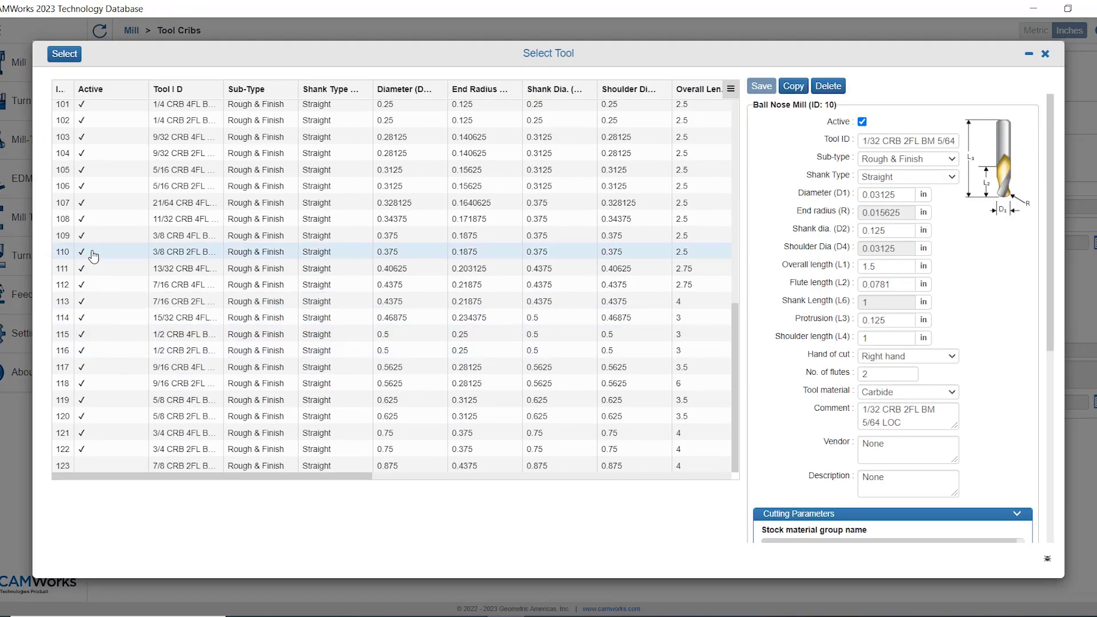
left_click(69, 125)
left_click(64, 54)
type("3")
left_click(753, 117)
Add counter sink 4 at station 4 and reamer 95 at station 5.
left_click(718, 117)
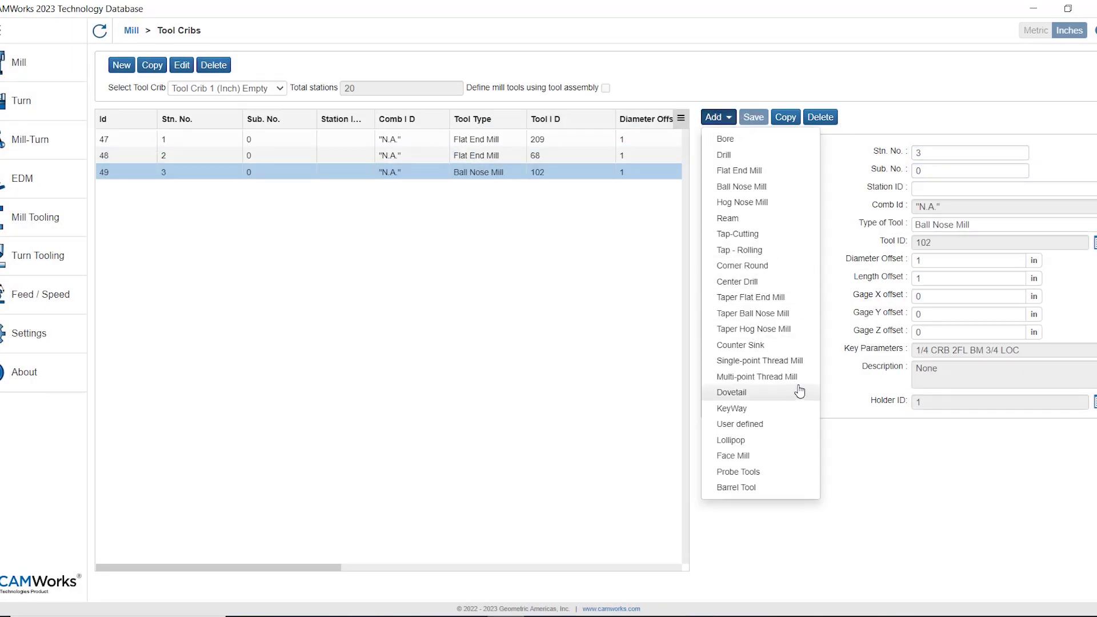
left_click(791, 346)
left_click(61, 159)
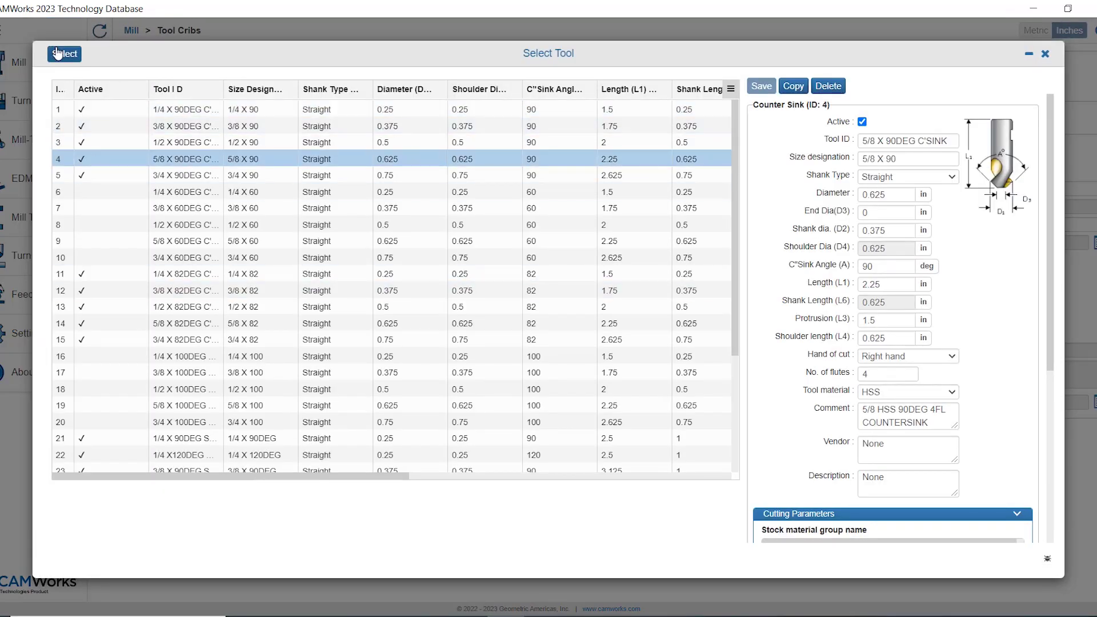
left_click(64, 54)
type("4")
left_click(754, 118)
left_click(718, 117)
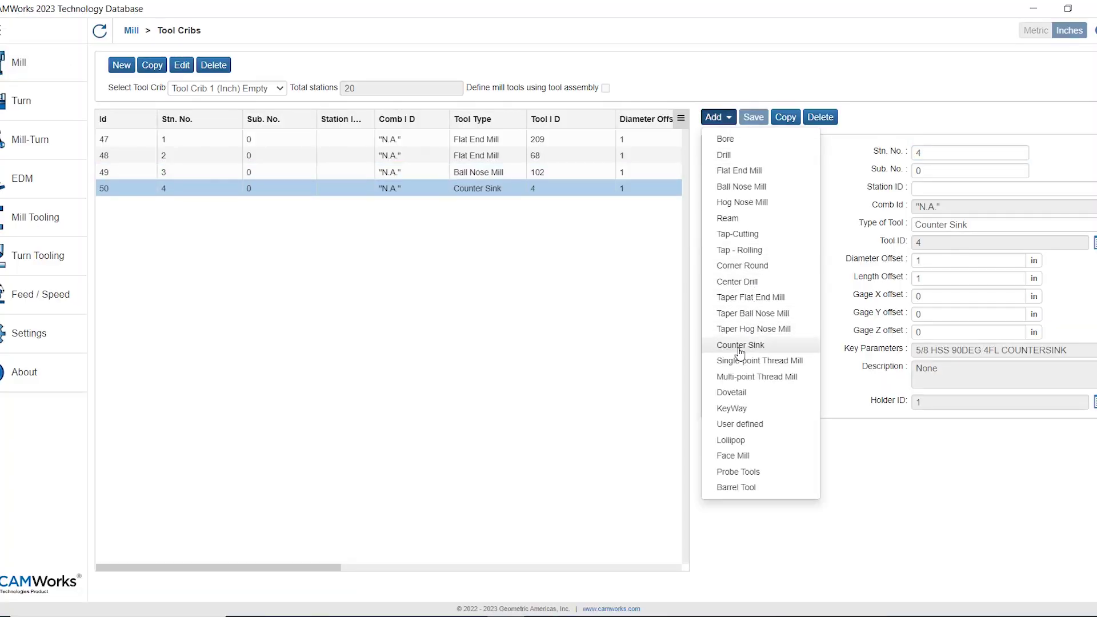
left_click(734, 219)
scroll(121, 251, "down", 20)
scroll(85, 229, "up", 5)
left_click(64, 54)
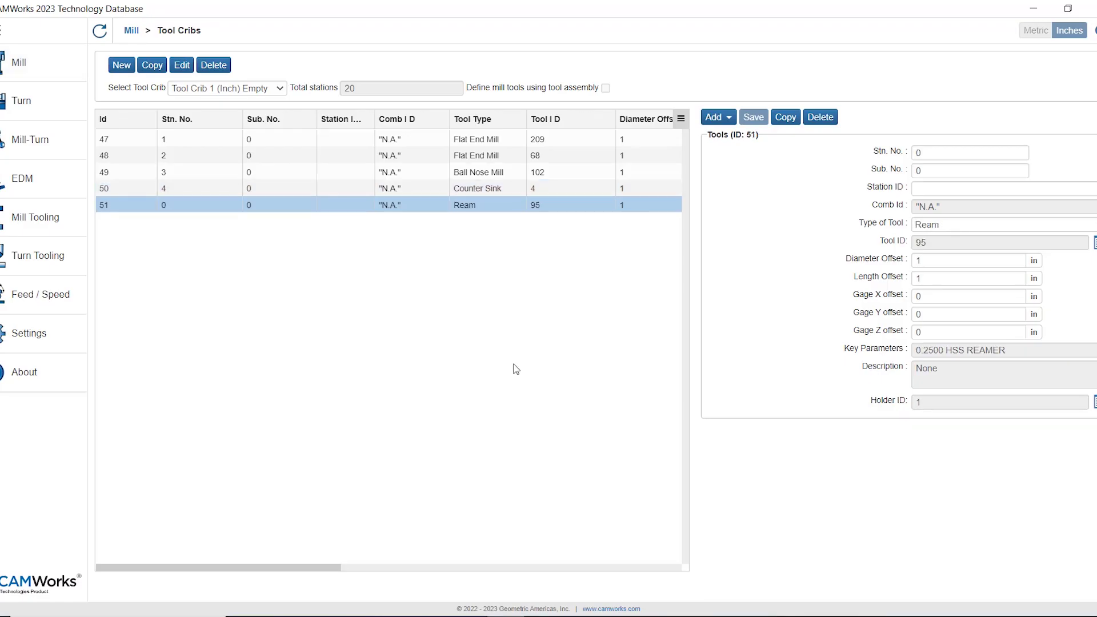
Add a drill from the list, picking the 1.2mm CNC DRILL for station 6, then close the picker.
left_click(734, 118)
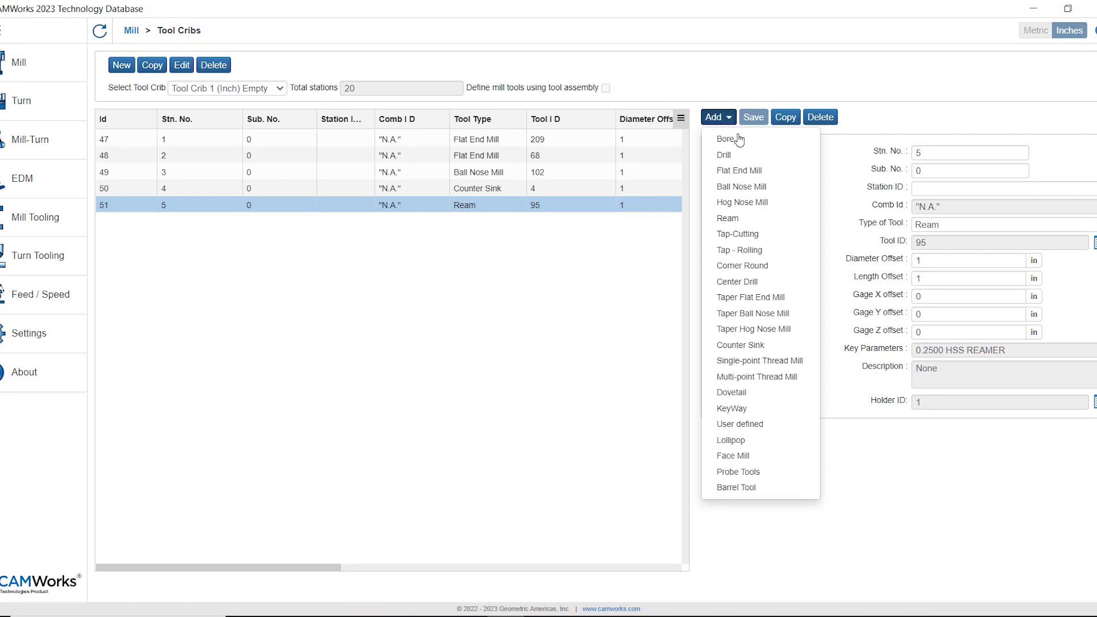
left_click(733, 156)
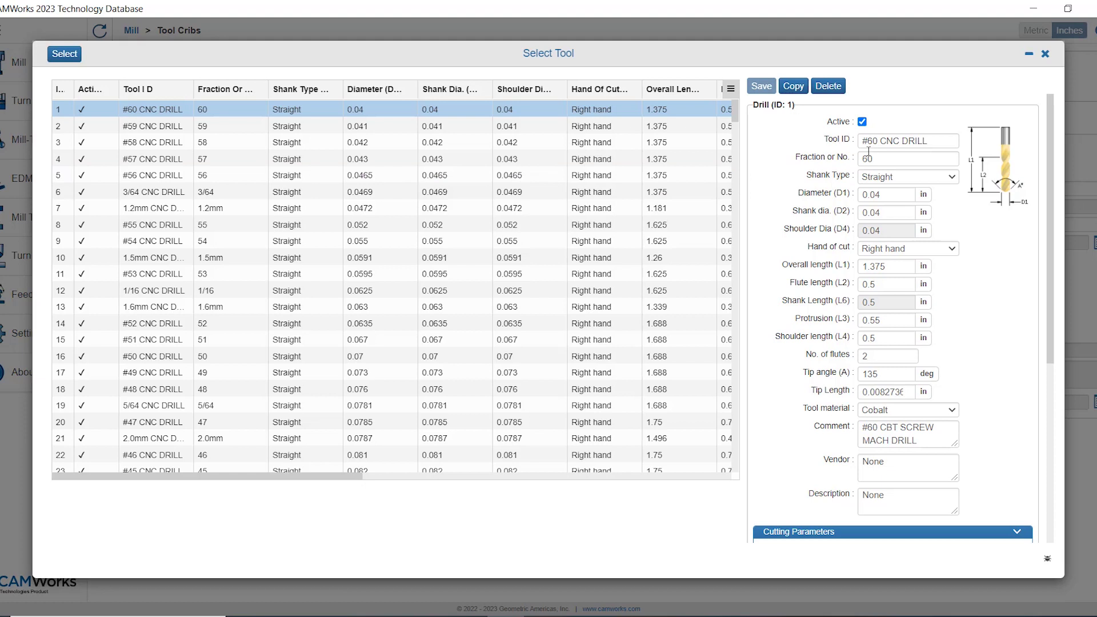
left_click_drag(951, 141, 808, 137)
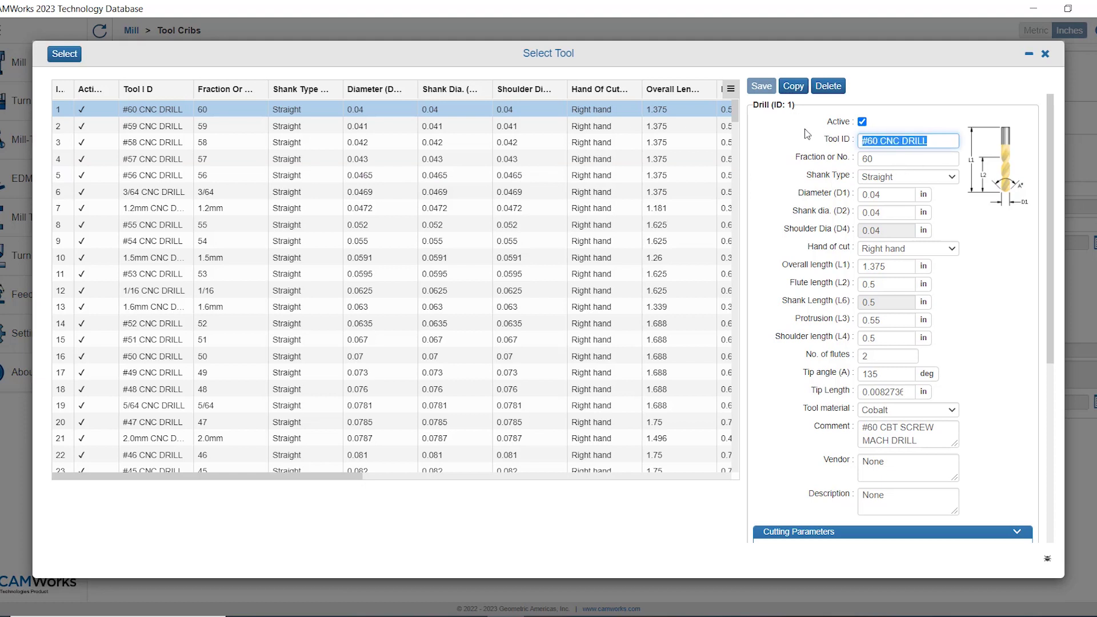
left_click(905, 160)
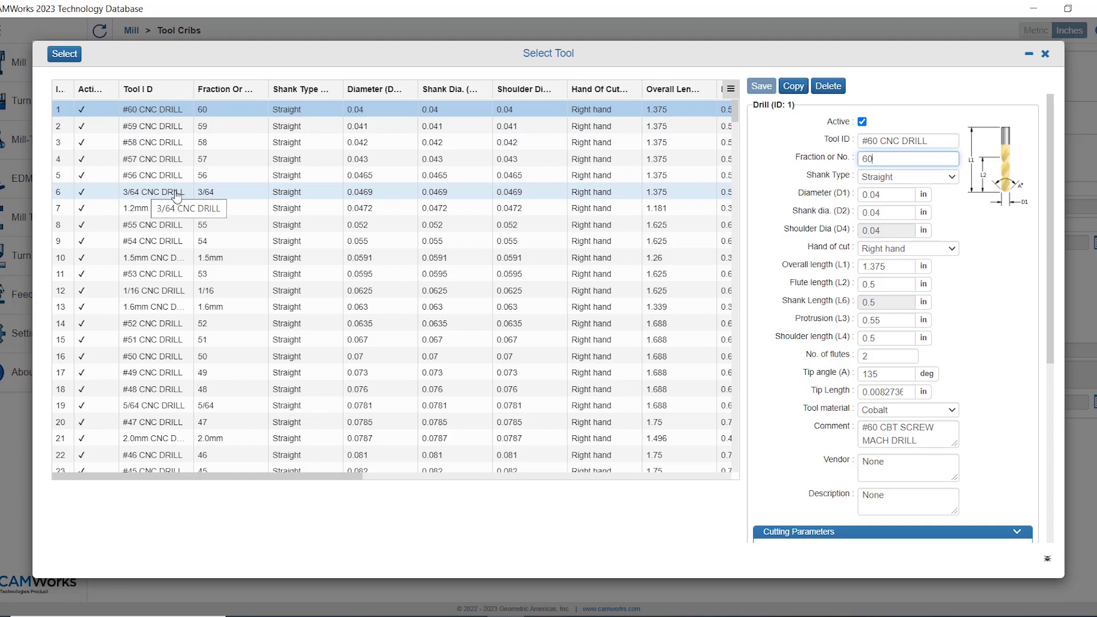
left_click(147, 213)
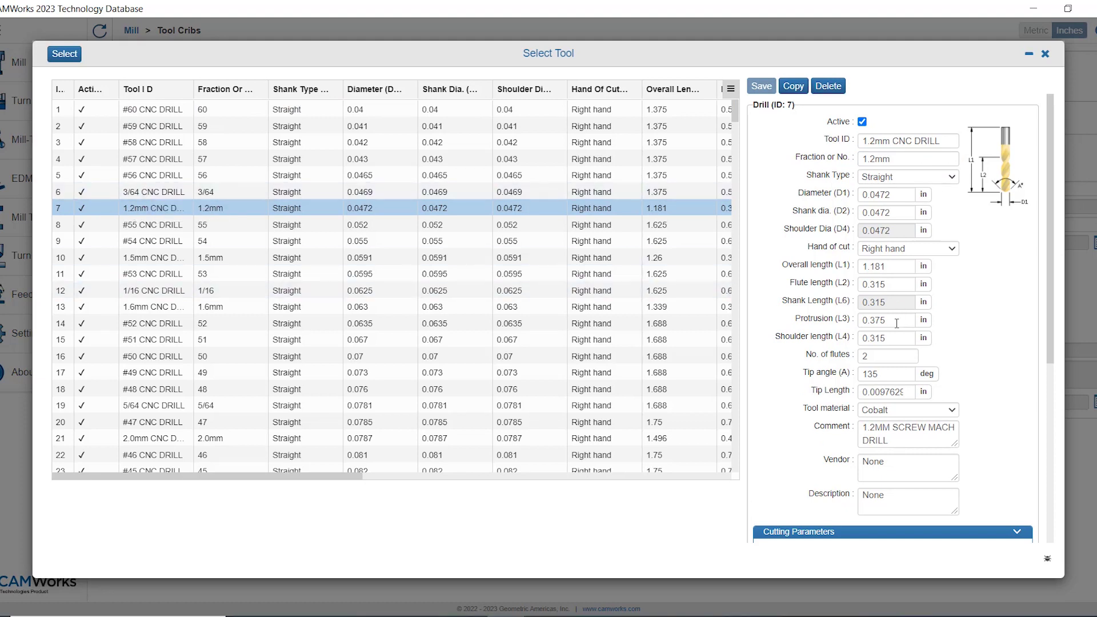
scroll(896, 325, "down", 3)
scroll(874, 286, "up", 3)
left_click(954, 147)
key("Tab")
key("shift+Tab")
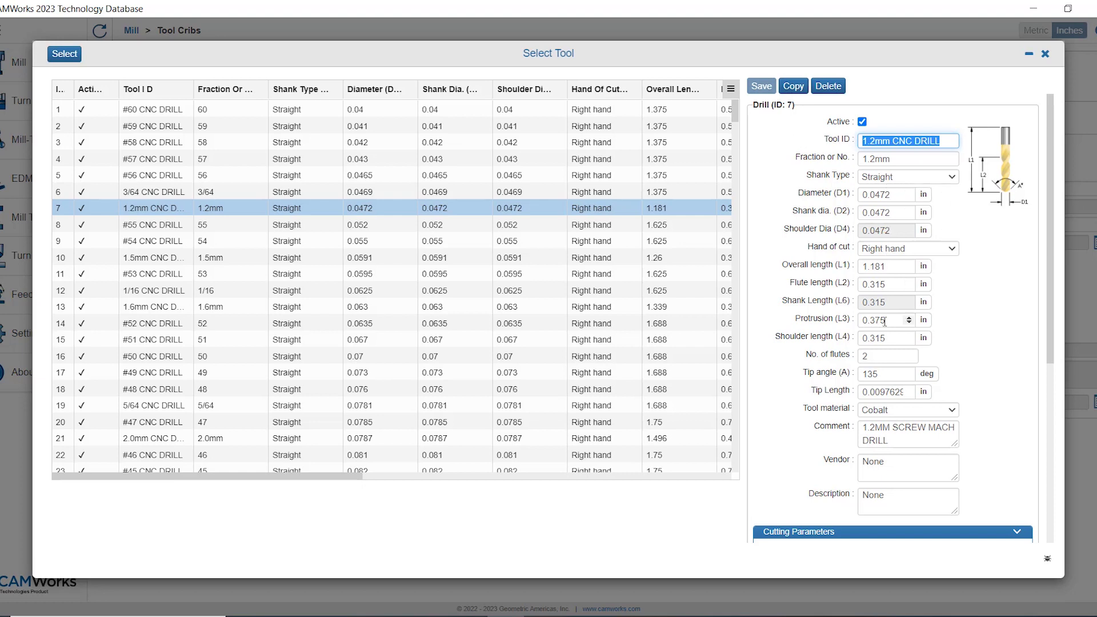
key("Escape")
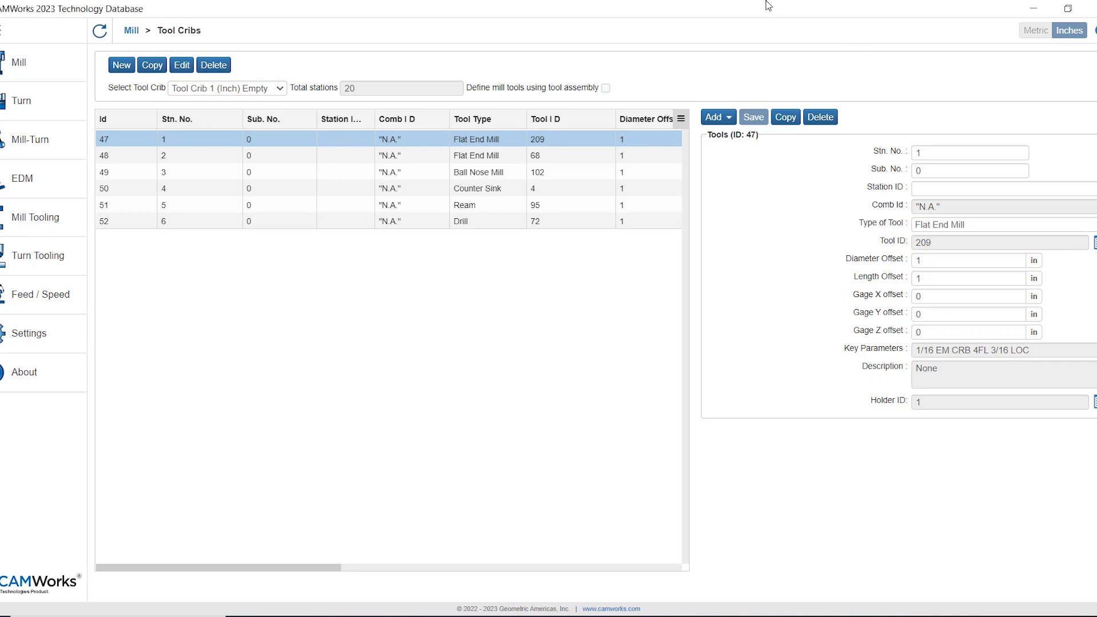
Close the Technology Database and select Tool Crib 1 (Inch) Empty as the Mill - Inch machine's active crib.
left_click(1091, 8)
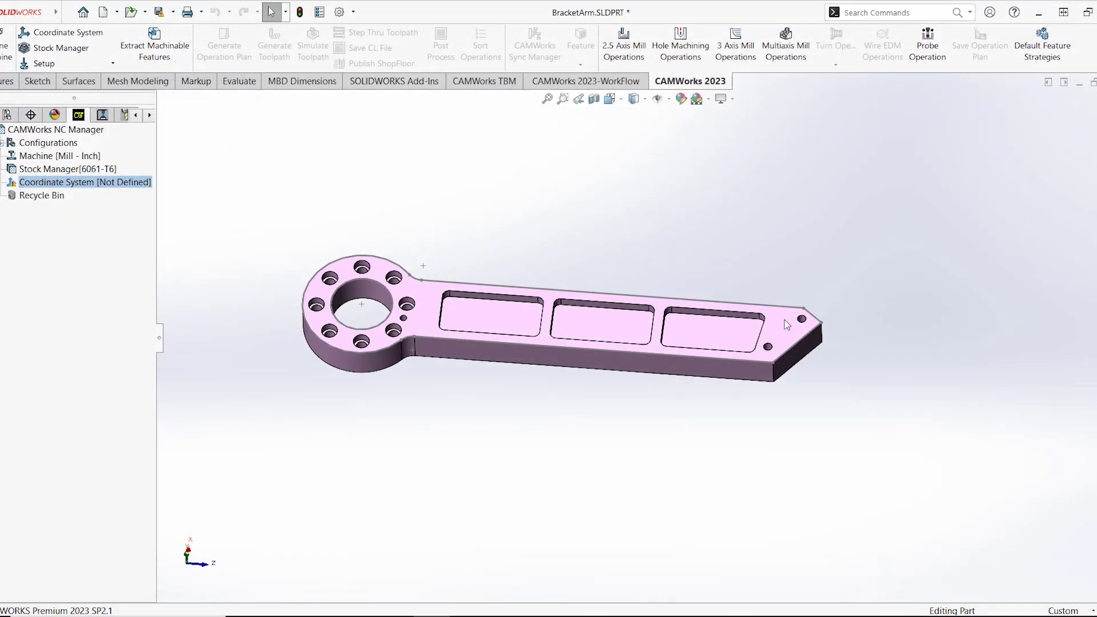
left_click(42, 158)
double_click(43, 158)
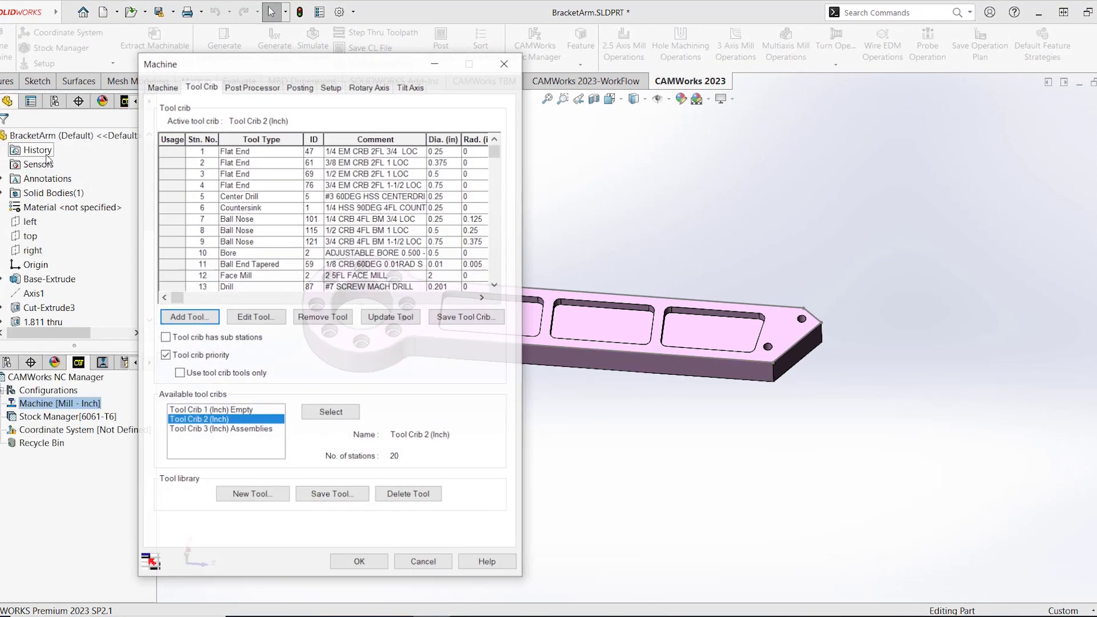
left_click(211, 91)
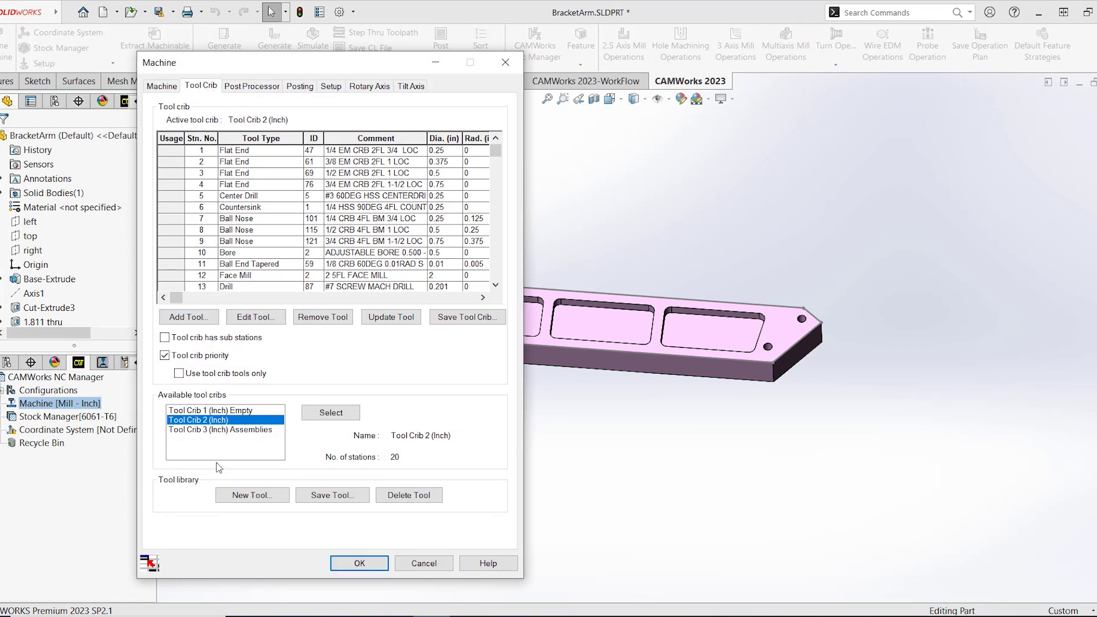
left_click(207, 411)
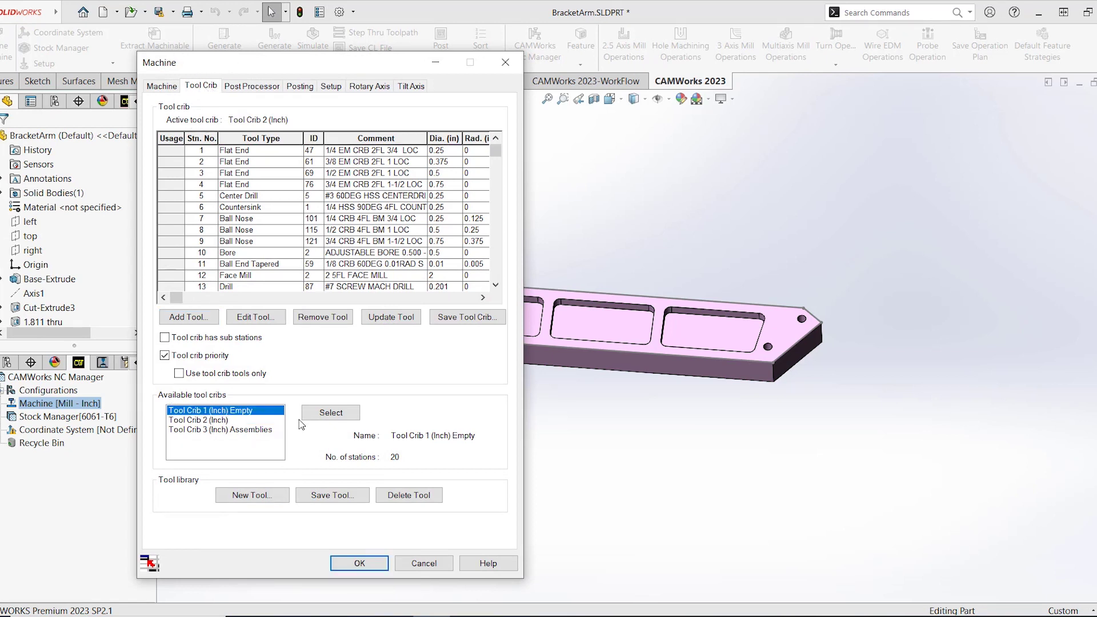
left_click(346, 416)
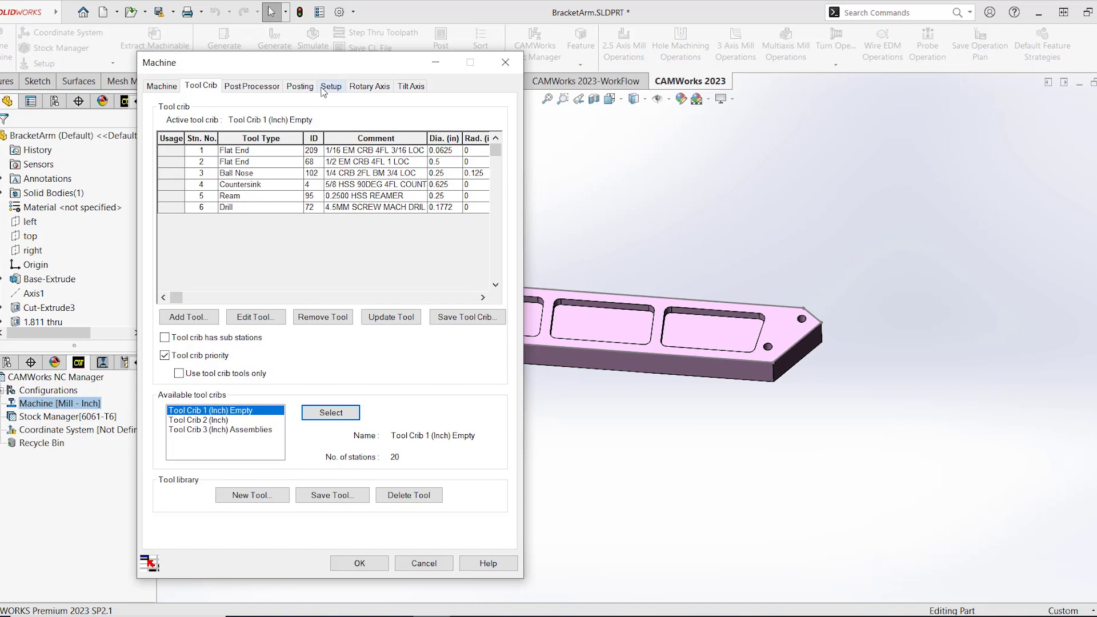
Inspect the first Flat End tool's holder and station settings without changes, then close the Machine dialog.
left_click(175, 150)
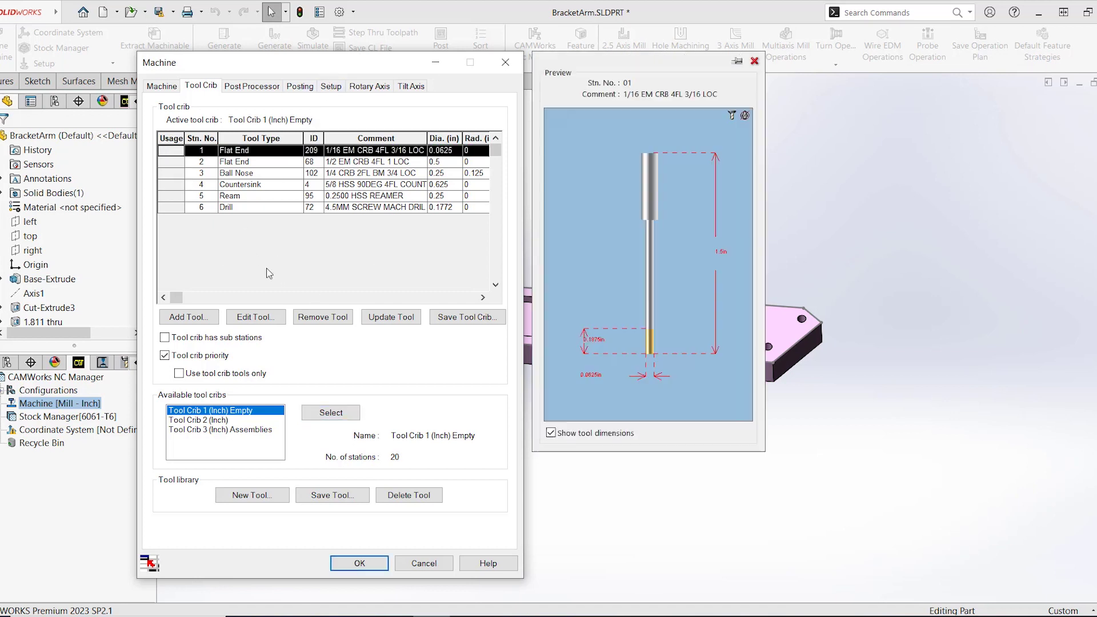
left_click(256, 319)
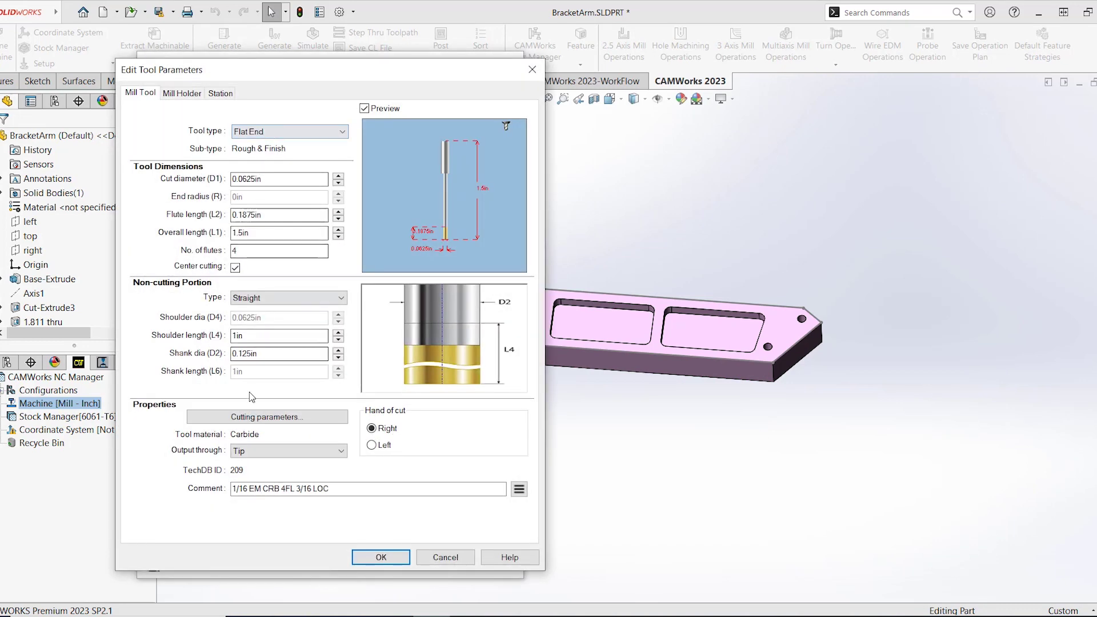
left_click(182, 93)
left_click(220, 93)
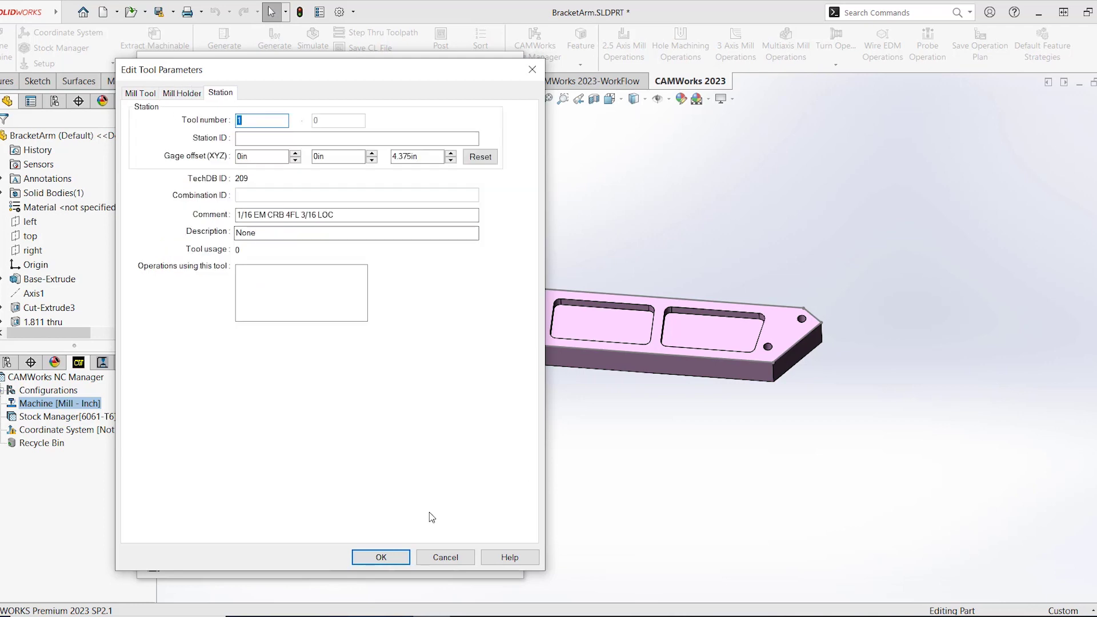
left_click(446, 558)
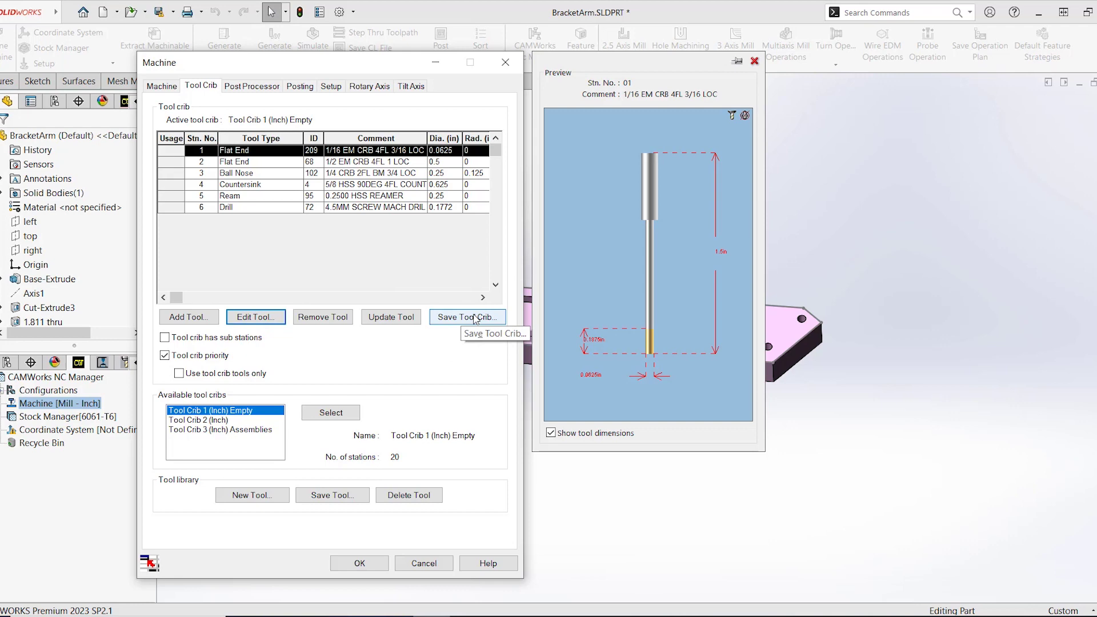
left_click(505, 63)
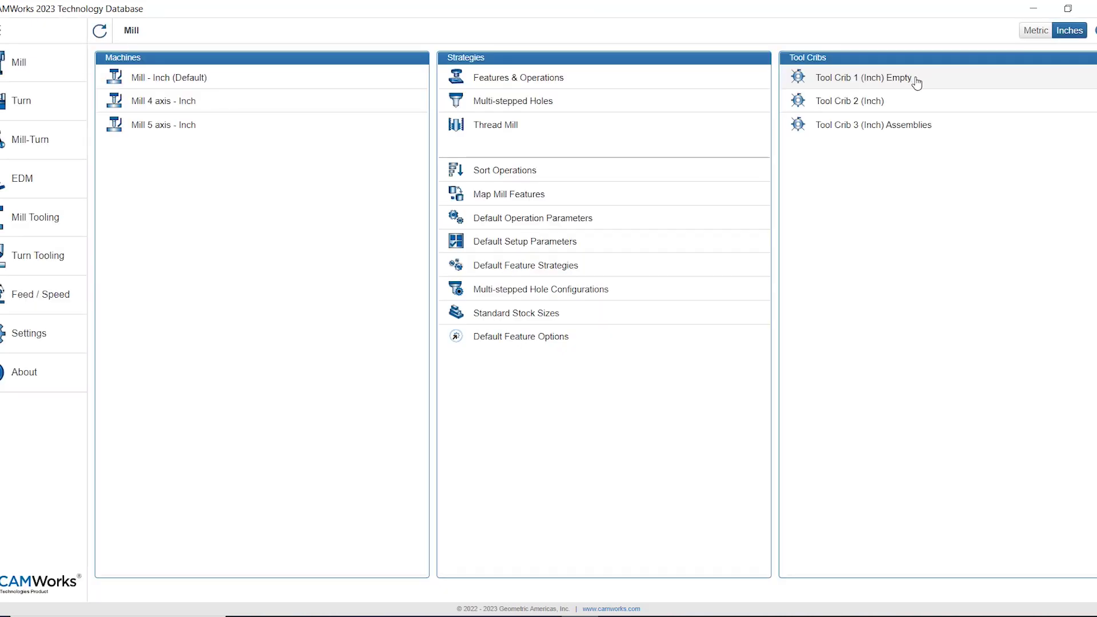
left_click(896, 86)
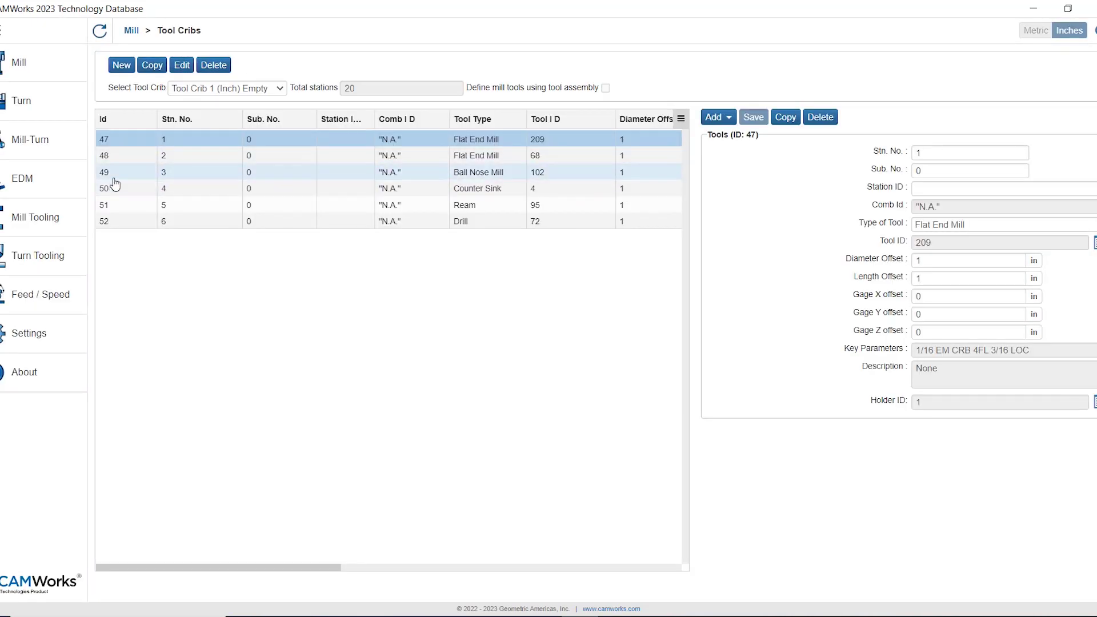
left_click(132, 172)
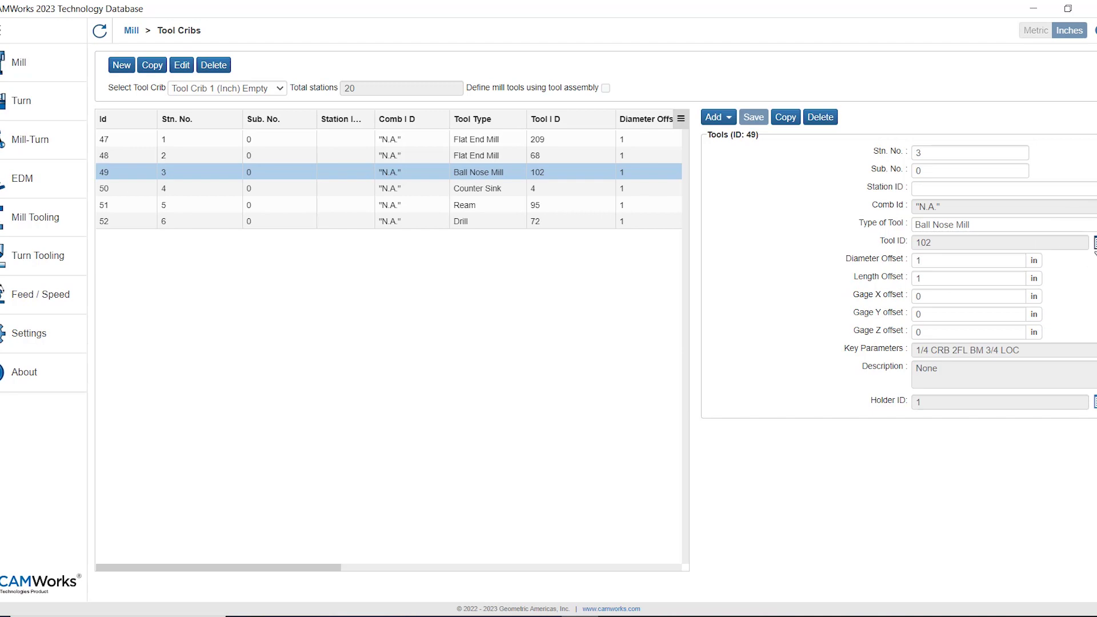
left_click(1094, 243)
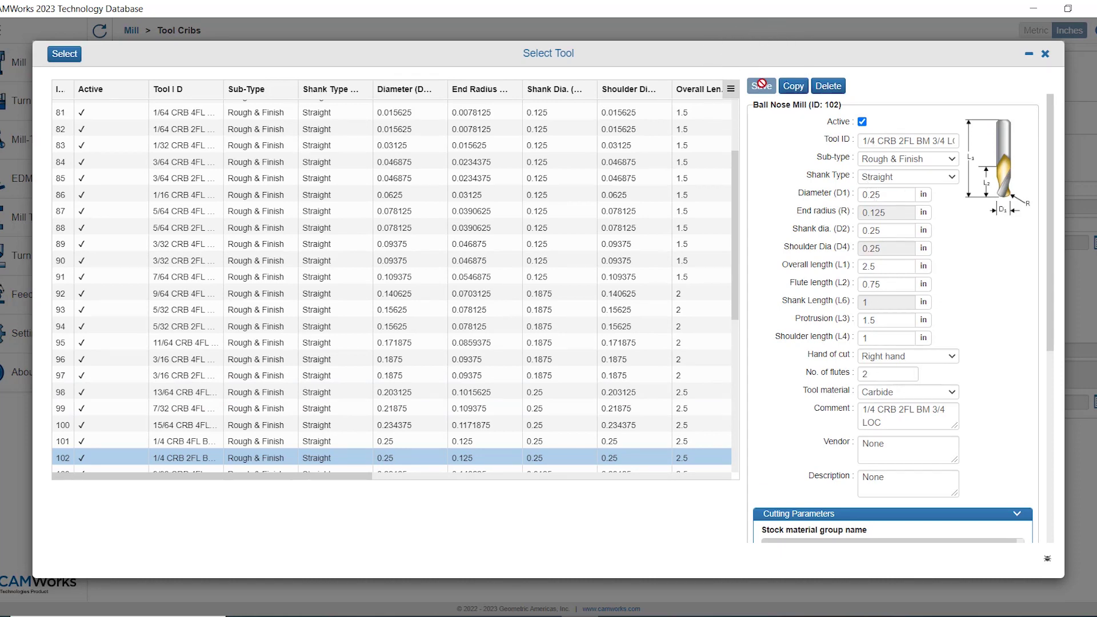
left_click(1046, 54)
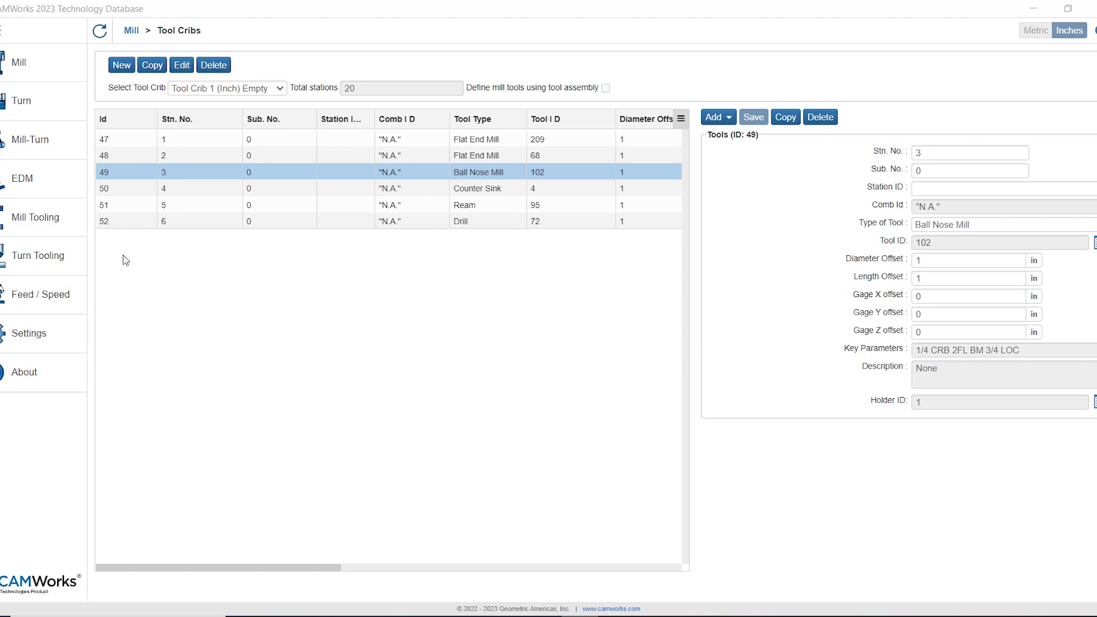
Replace Tool Crib 2 (Inch) with Tool Crib 1 (Inch) Empty on the Mill - Inch (Default) turret and save.
left_click(50, 70)
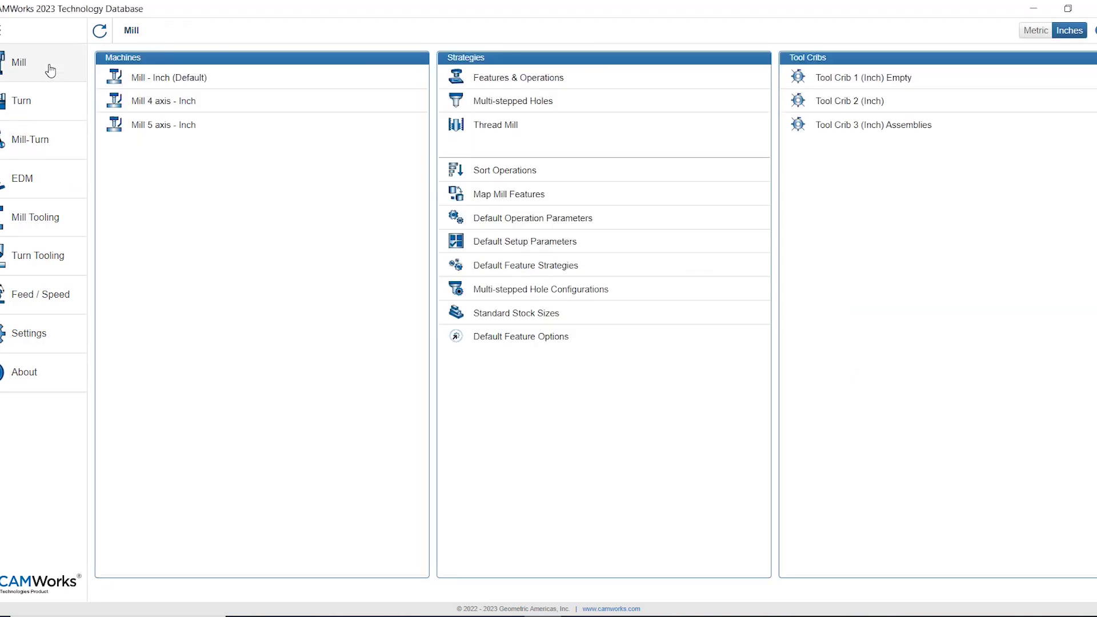
left_click(194, 80)
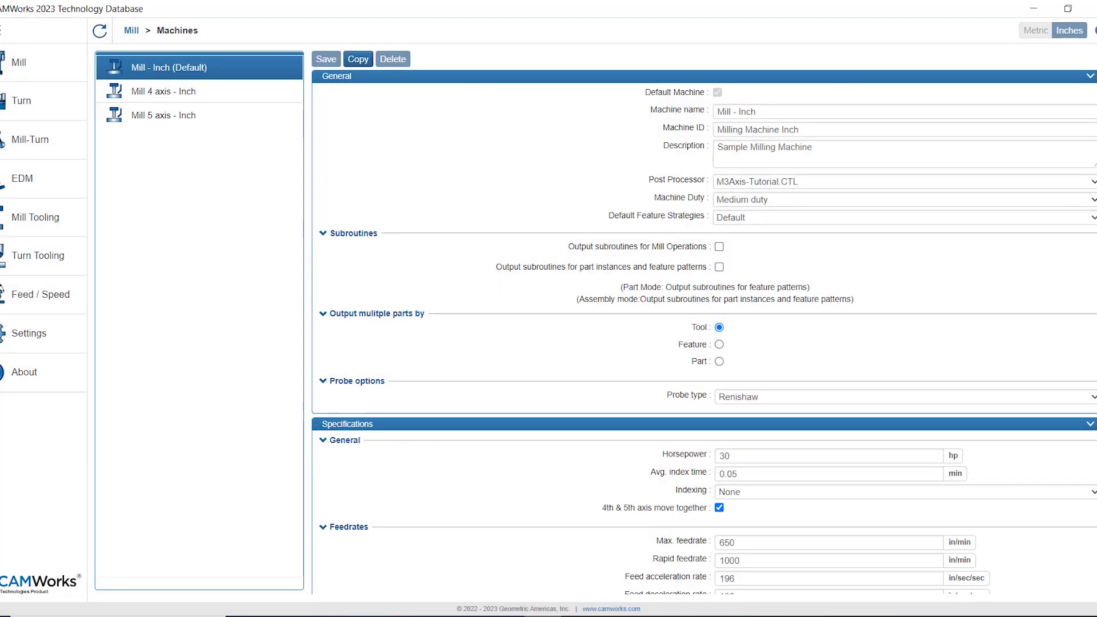
scroll(838, 265, "down", 4)
scroll(838, 264, "down", 6)
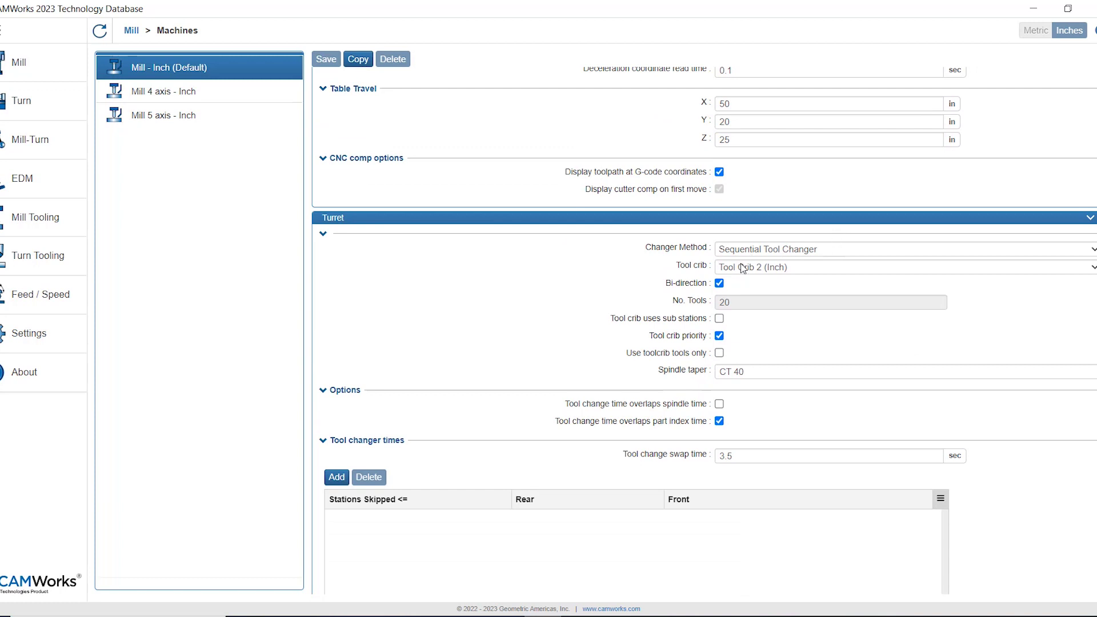
left_click(772, 271)
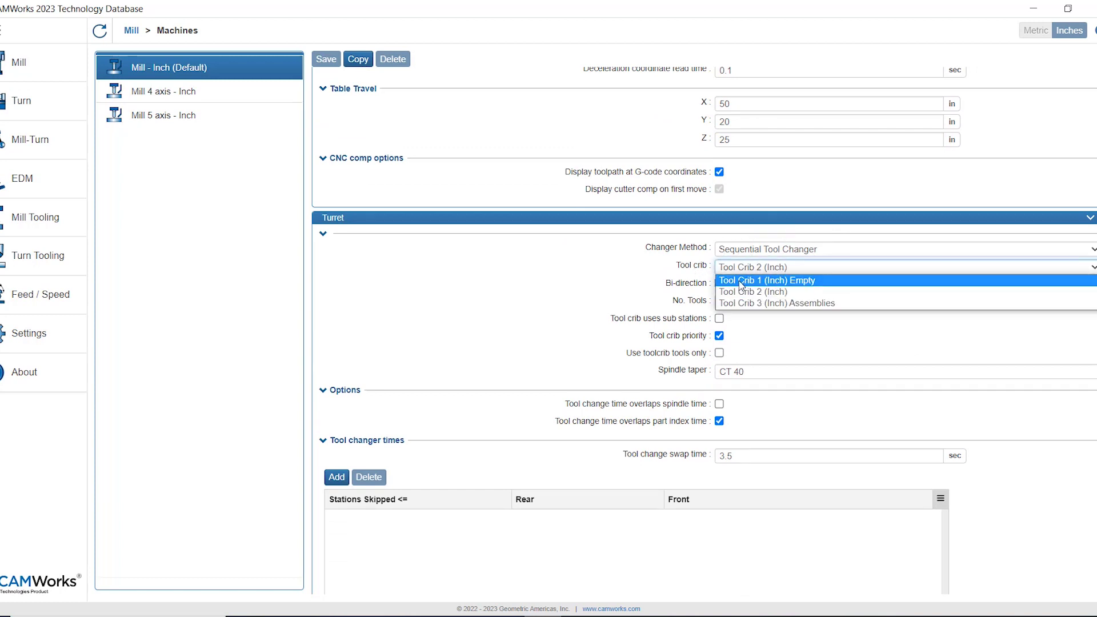
left_click(782, 282)
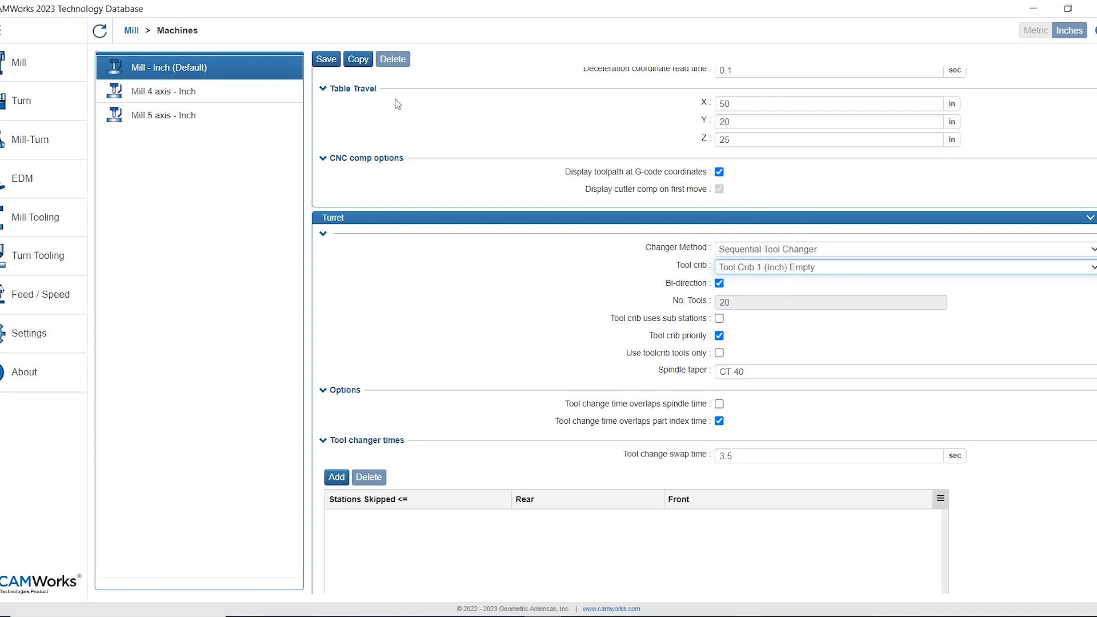
left_click(325, 62)
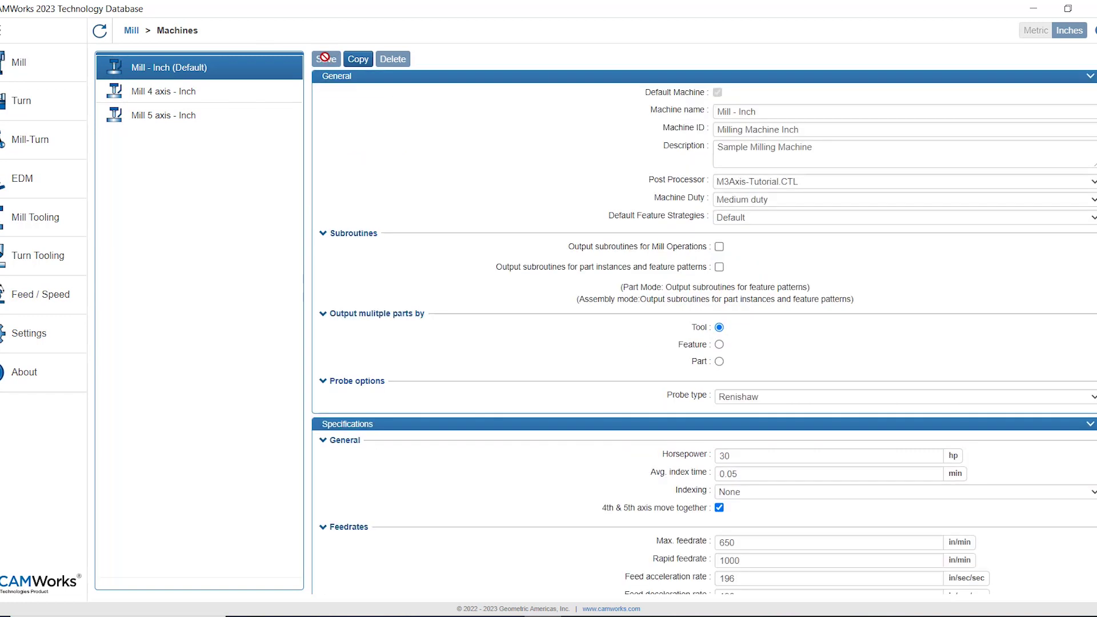